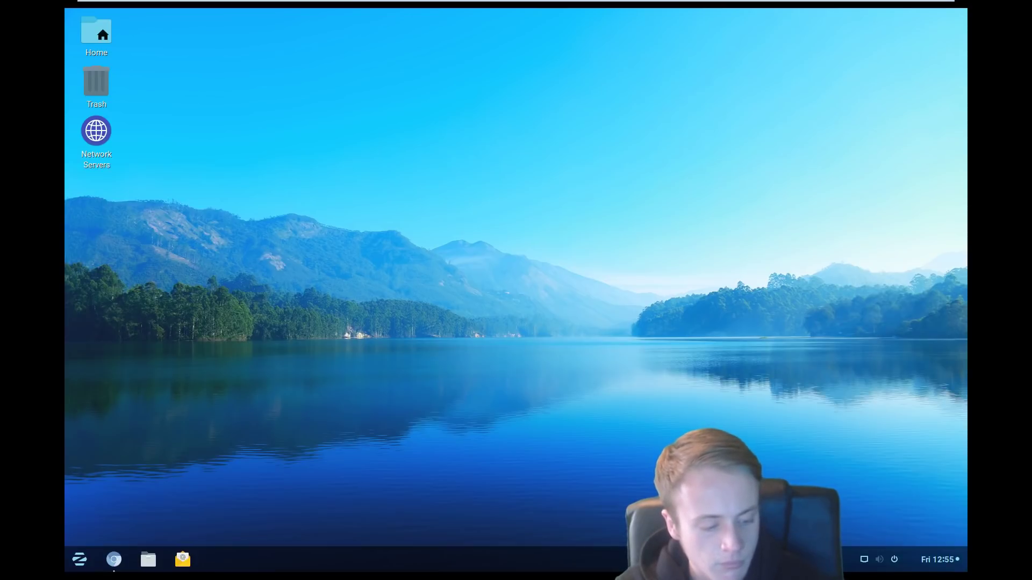
Step: Open the Chromium window and move it toward the top-left of the screen
{"action": "left_click", "coordinate": [120, 558]}
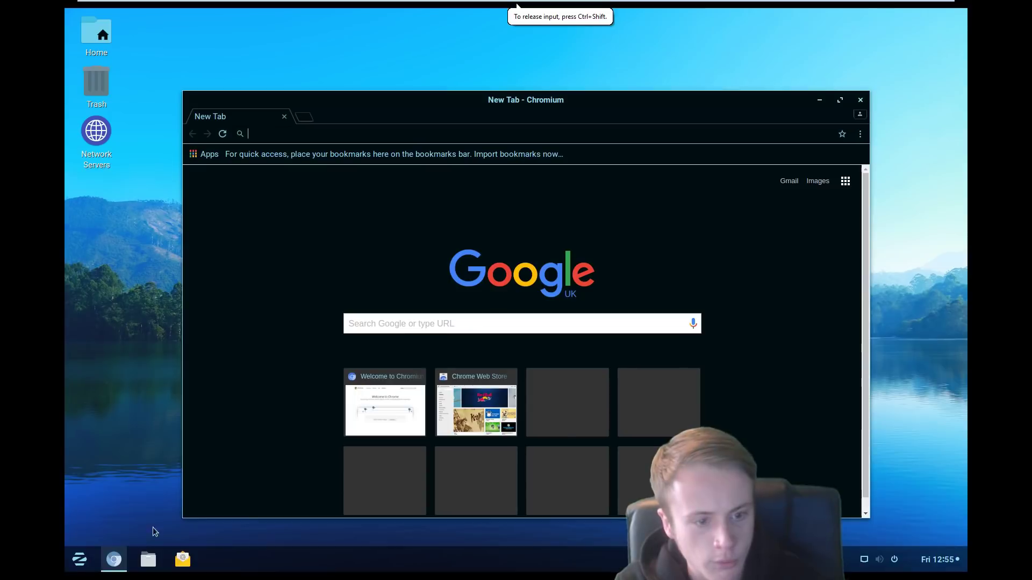
{"action": "left_click_drag", "start_coordinate": [345, 104], "coordinate": [311, 69]}
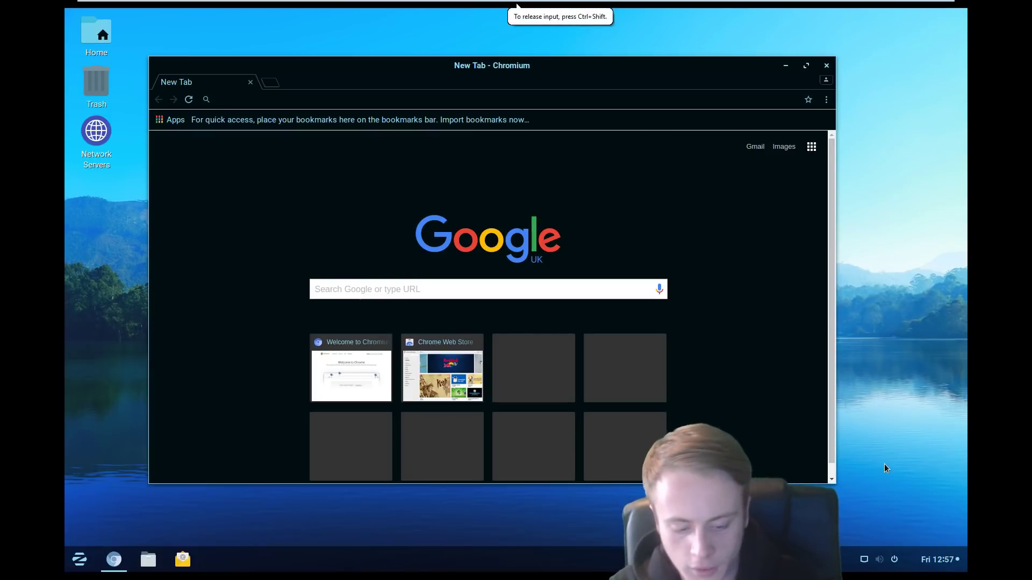
{"action": "type", "text": "r"}
{"action": "left_click", "coordinate": [783, 63]}
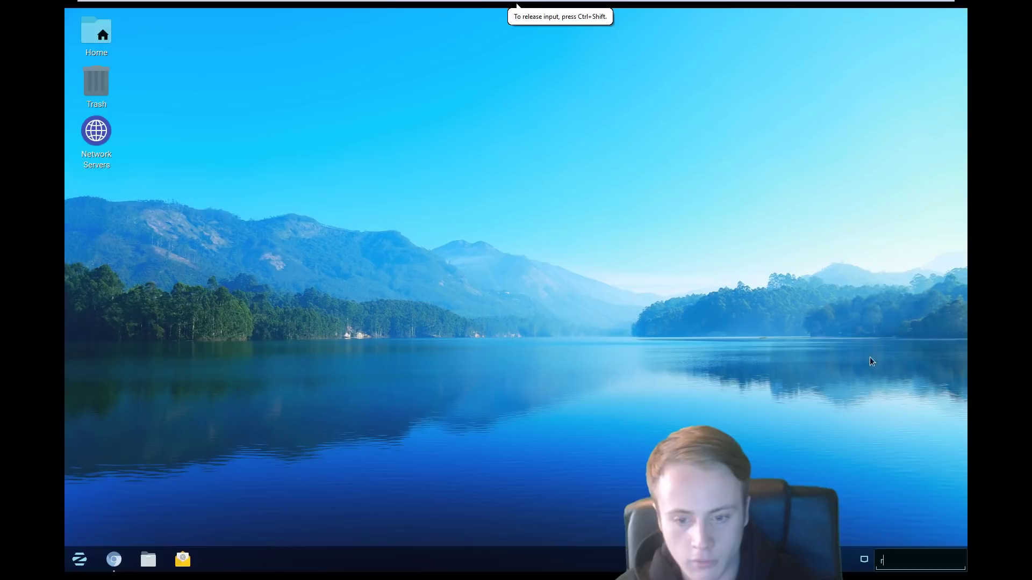
{"action": "left_click", "coordinate": [115, 560]}
{"action": "key", "text": "Escape"}
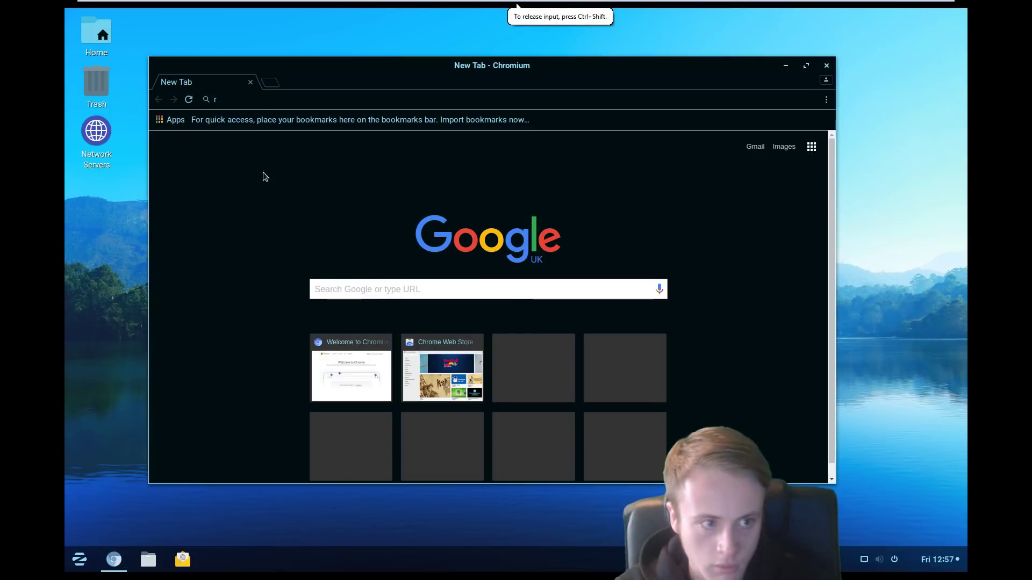
{"action": "key", "text": "BackSpace"}
{"action": "type", "text": "www."}
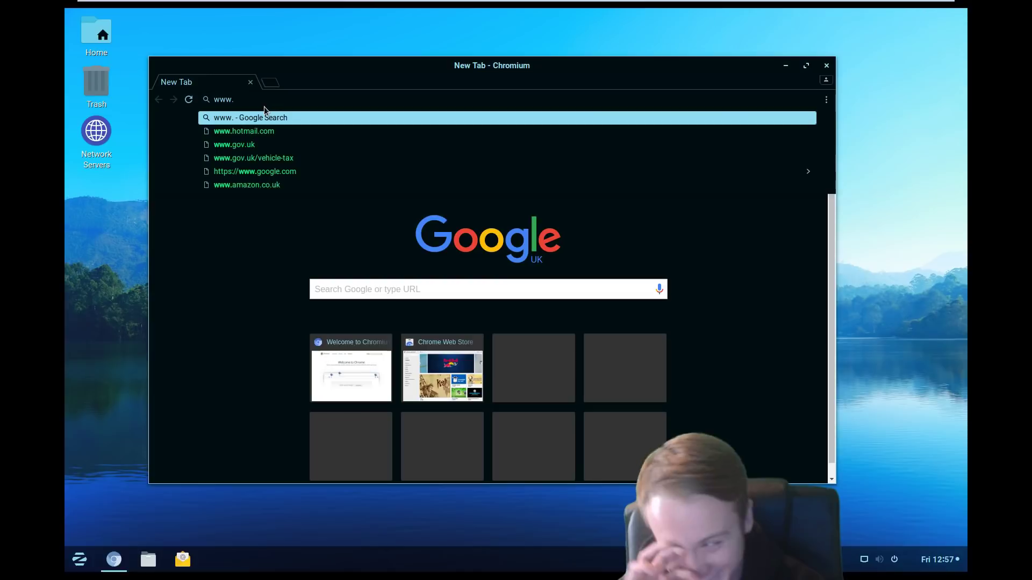
{"action": "type", "text": "anydesk.com"}
{"action": "key", "text": "Return"}
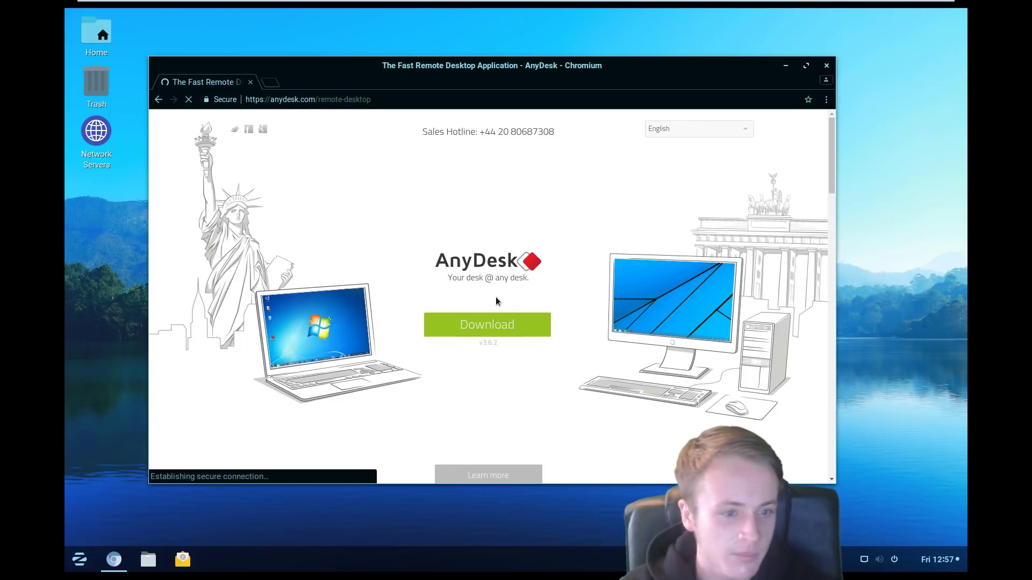
Step: Download the 32-bit Debian/Ubuntu/Mint AnyDesk package and keep the file
{"action": "left_click", "coordinate": [490, 325]}
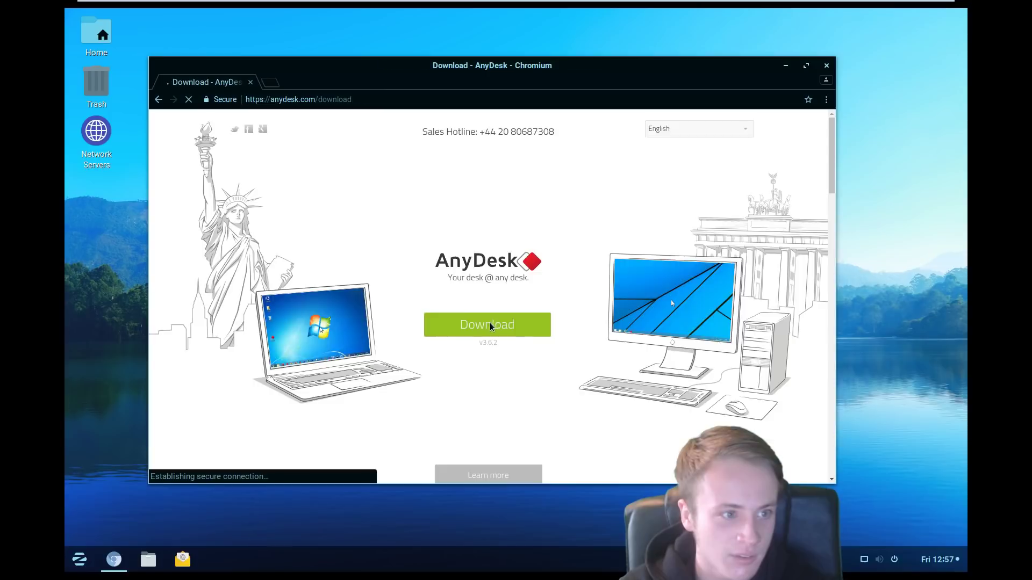
{"action": "left_click", "coordinate": [491, 349]}
{"action": "left_click", "coordinate": [378, 470]}
Step: Install the downloaded .deb package, authorising with the admin password
{"action": "left_click", "coordinate": [207, 471]}
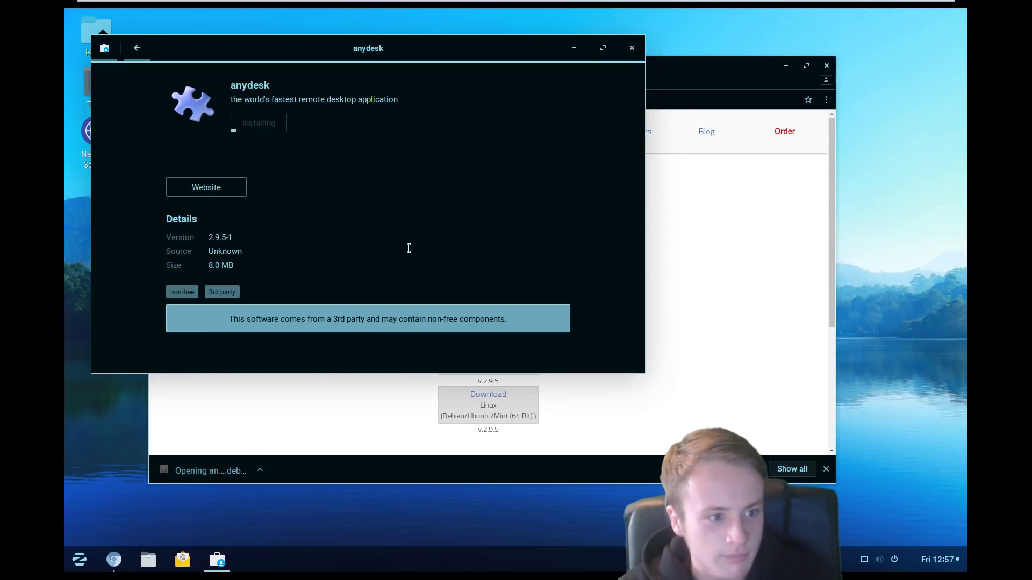
{"action": "type", "text": "osboxes.org"}
{"action": "key", "text": "Return"}
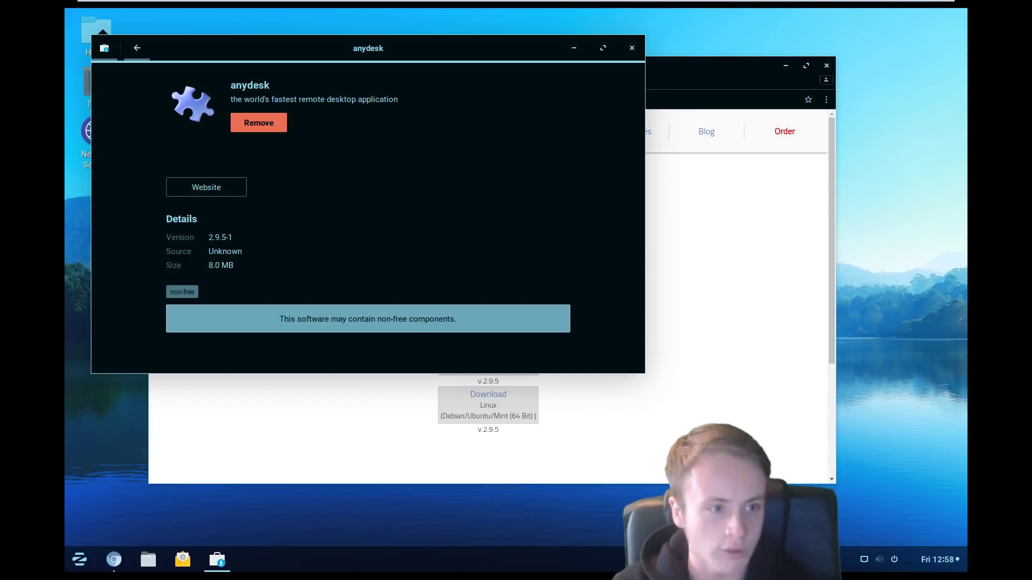
Step: Close the software store and view AnyDesk's Privacy, Display and Audio settings
{"action": "left_click", "coordinate": [631, 48]}
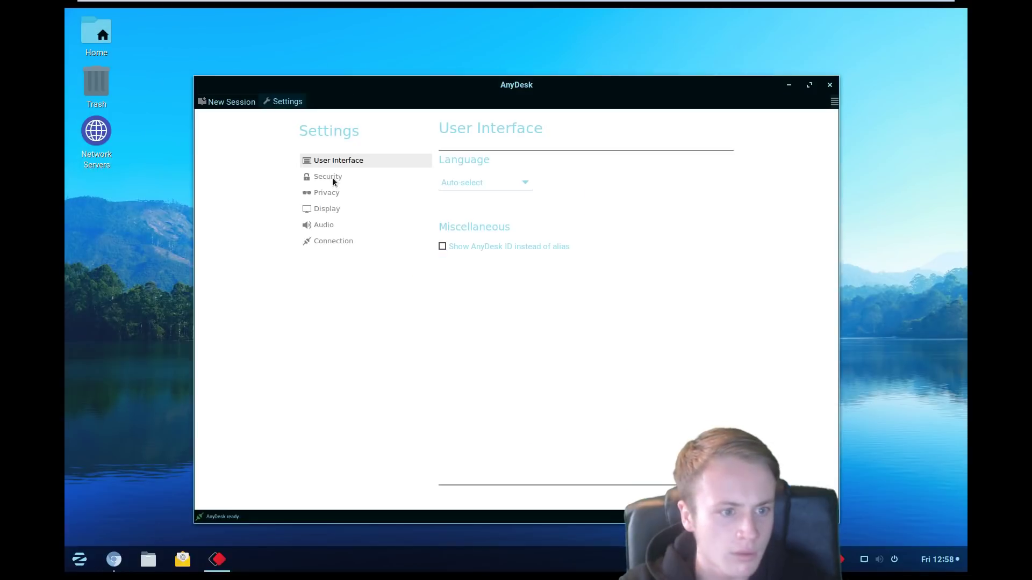
{"action": "left_click", "coordinate": [331, 176]}
{"action": "left_click", "coordinate": [328, 191]}
{"action": "left_click", "coordinate": [324, 208]}
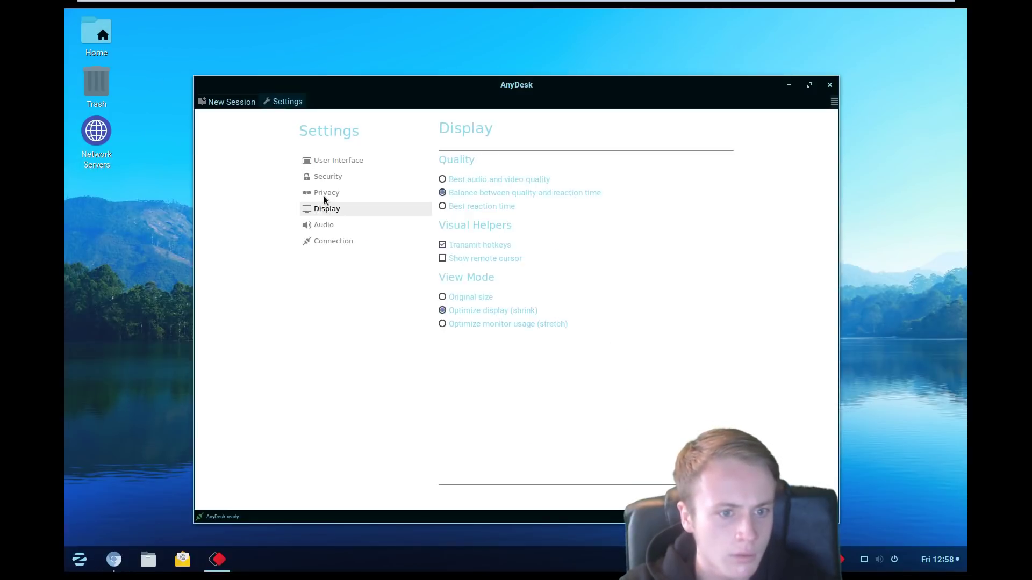
{"action": "left_click", "coordinate": [324, 225]}
Step: View Connection, Security and User Interface settings, then return to New Session
{"action": "left_click", "coordinate": [333, 240]}
{"action": "left_click", "coordinate": [328, 176]}
{"action": "left_click", "coordinate": [338, 161]}
{"action": "left_click", "coordinate": [833, 102]}
{"action": "left_click", "coordinate": [235, 102]}
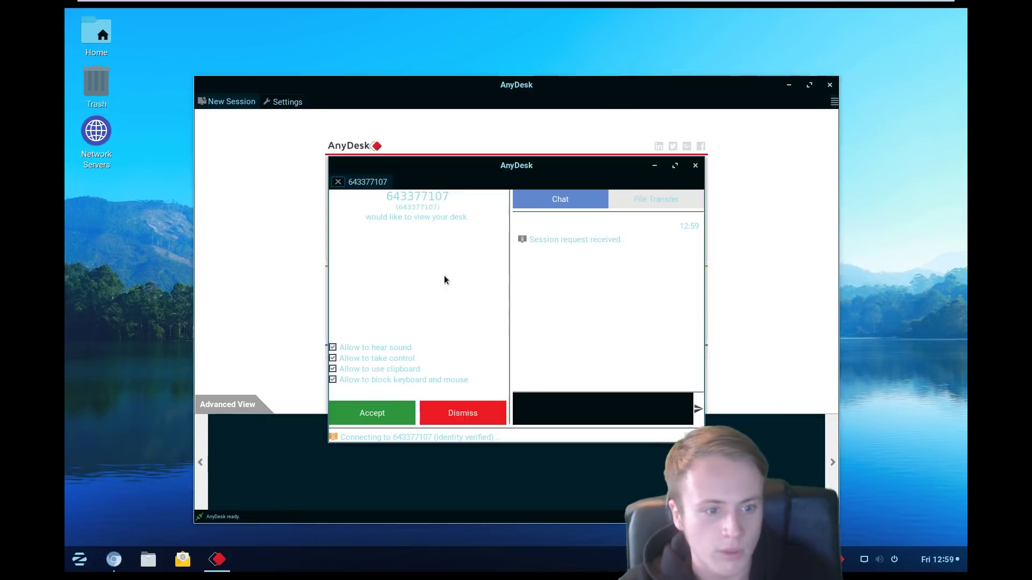
Step: Accept the incoming session request and toggle the session permission checkboxes
{"action": "left_click", "coordinate": [357, 415]}
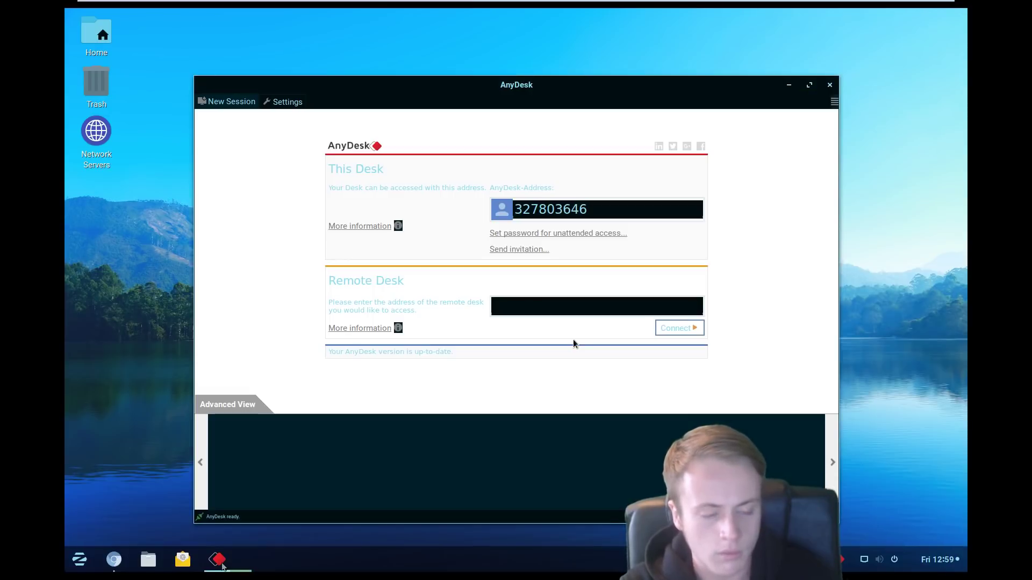
{"action": "left_click", "coordinate": [224, 562]}
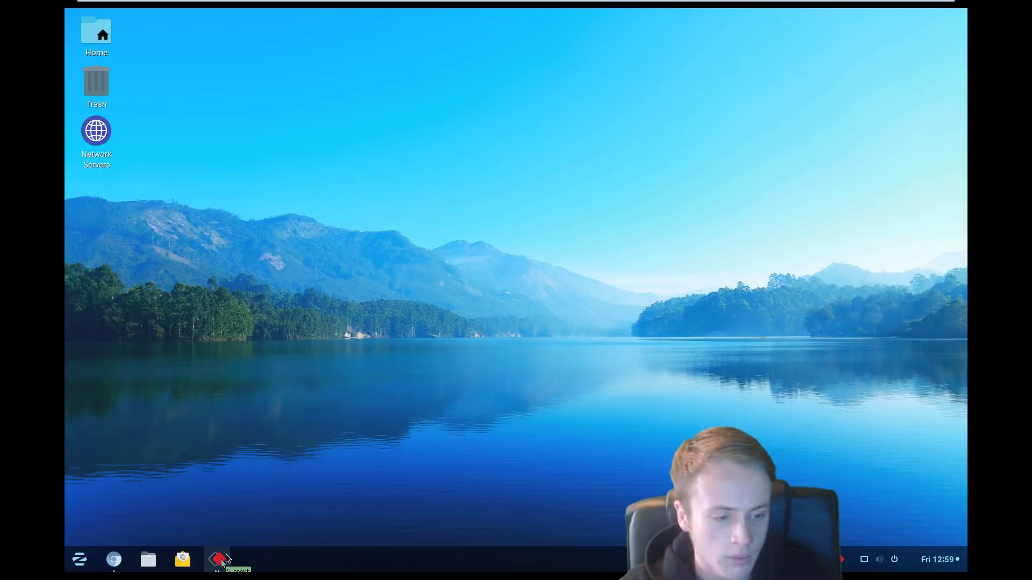
{"action": "left_click", "coordinate": [225, 562]}
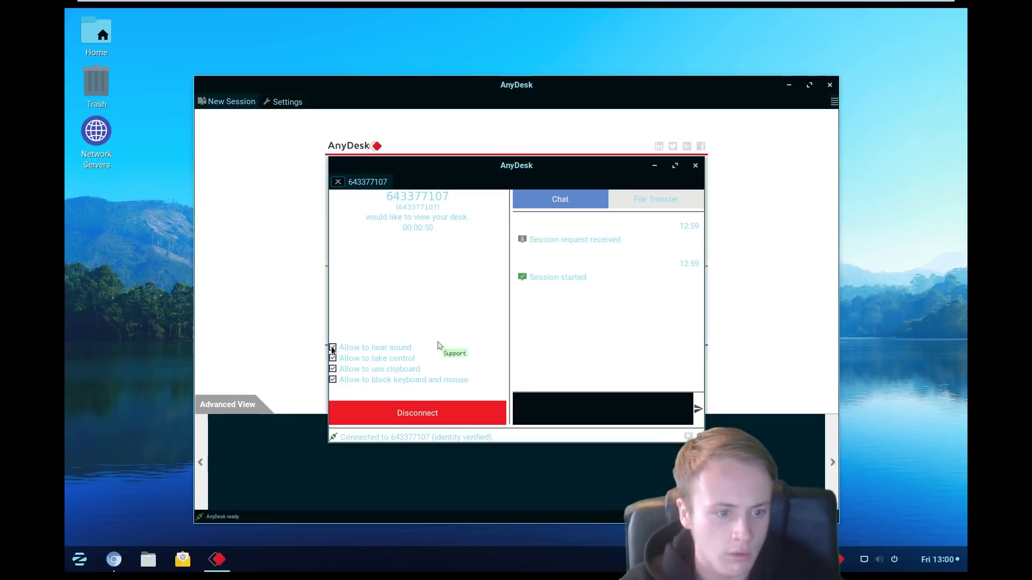
{"action": "left_click", "coordinate": [333, 367]}
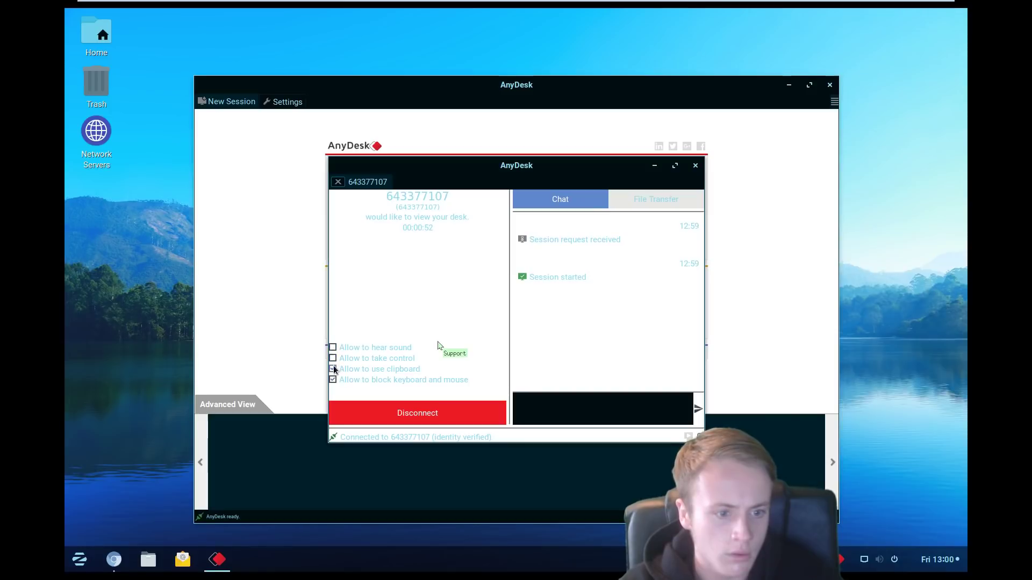
{"action": "left_click", "coordinate": [331, 378]}
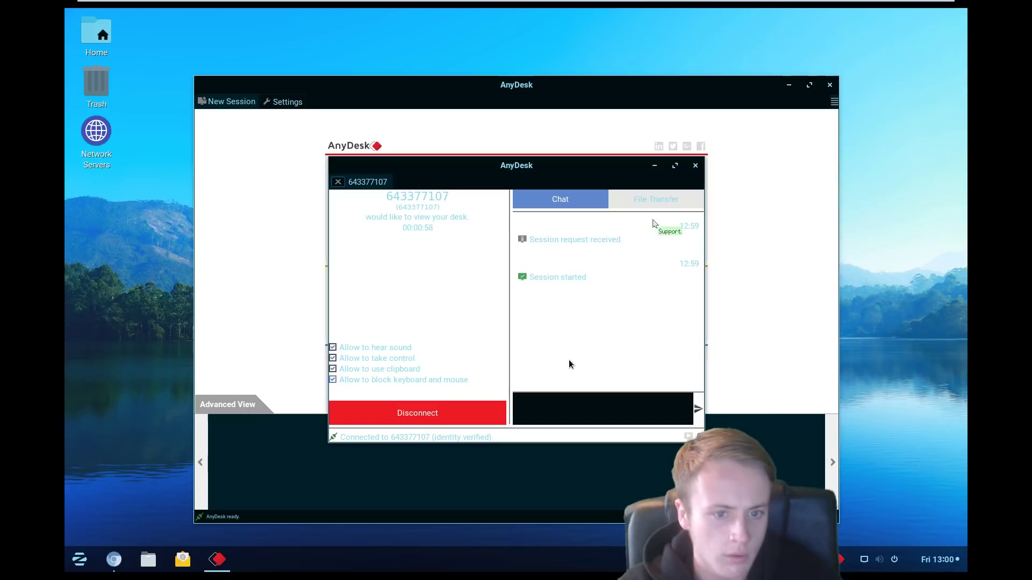
Step: Create a new empty text file on the desktop via New Document > Text File
{"action": "left_click", "coordinate": [656, 168]}
{"action": "right_click", "coordinate": [691, 206]}
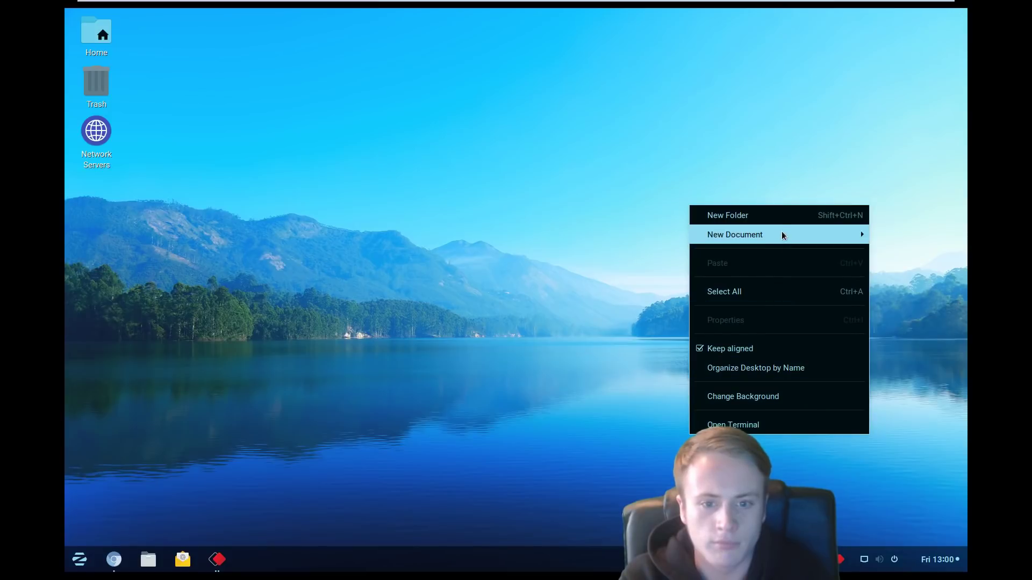
{"action": "mouse_move", "coordinate": [781, 235]}
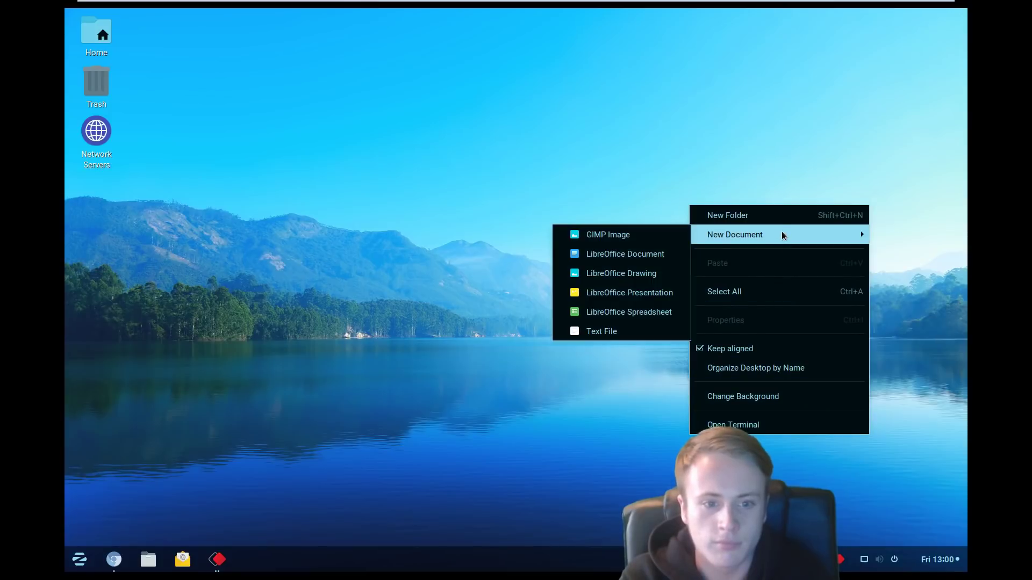
{"action": "left_click", "coordinate": [596, 331]}
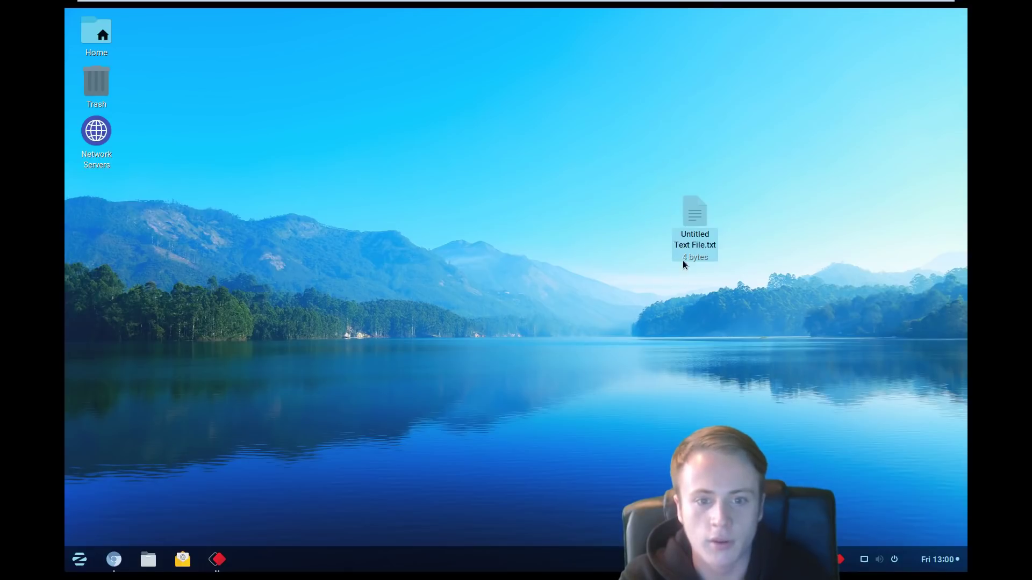
Step: Open Untitled Text File.txt in the Text Editor
{"action": "right_click", "coordinate": [698, 215]}
{"action": "left_click", "coordinate": [723, 226]}
{"action": "right_click", "coordinate": [269, 172]}
{"action": "left_click", "coordinate": [189, 157]}
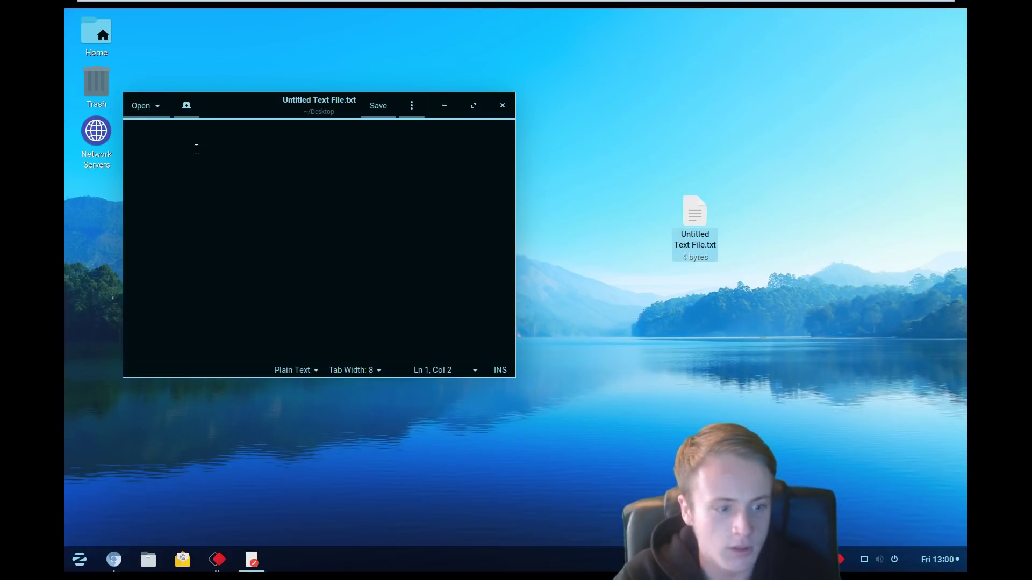
Step: Enter the field labels name, email, dob, contact and issue on separate lines
{"action": "type", "text": "name"}
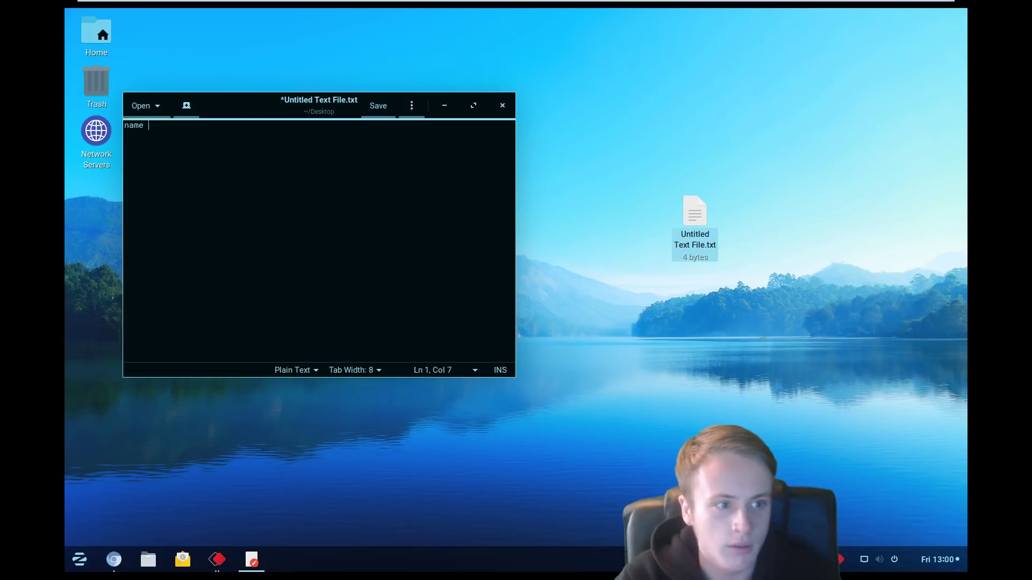
{"action": "type", "text": " :"}
{"action": "key", "text": "Return"}
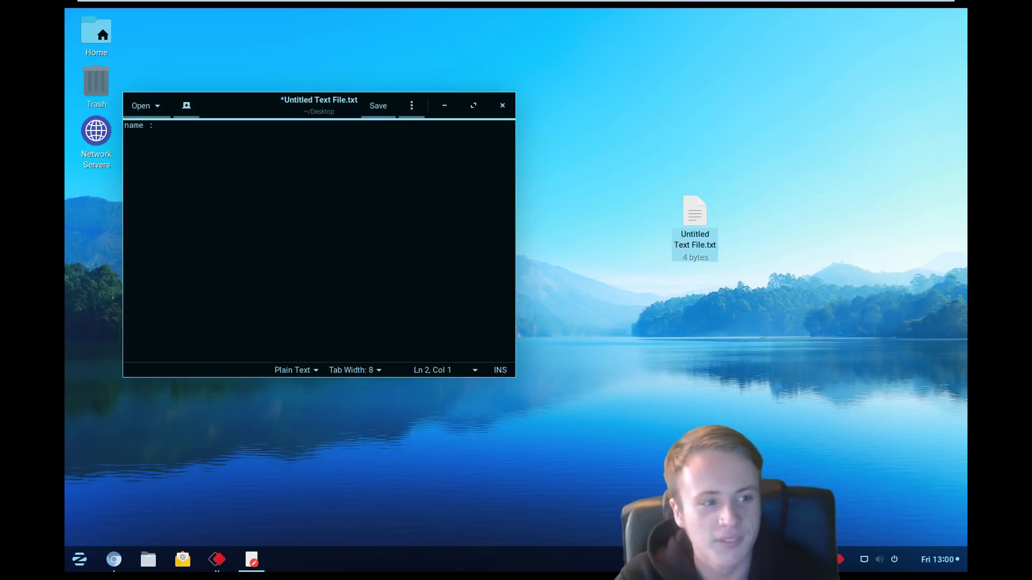
{"action": "type", "text": "email:"}
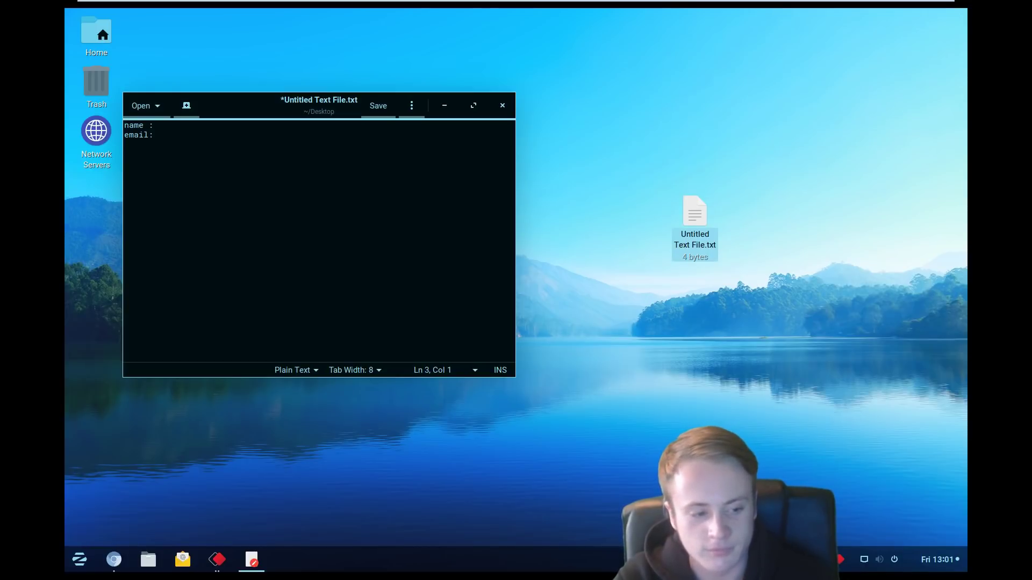
{"action": "type", "text": "dob:"}
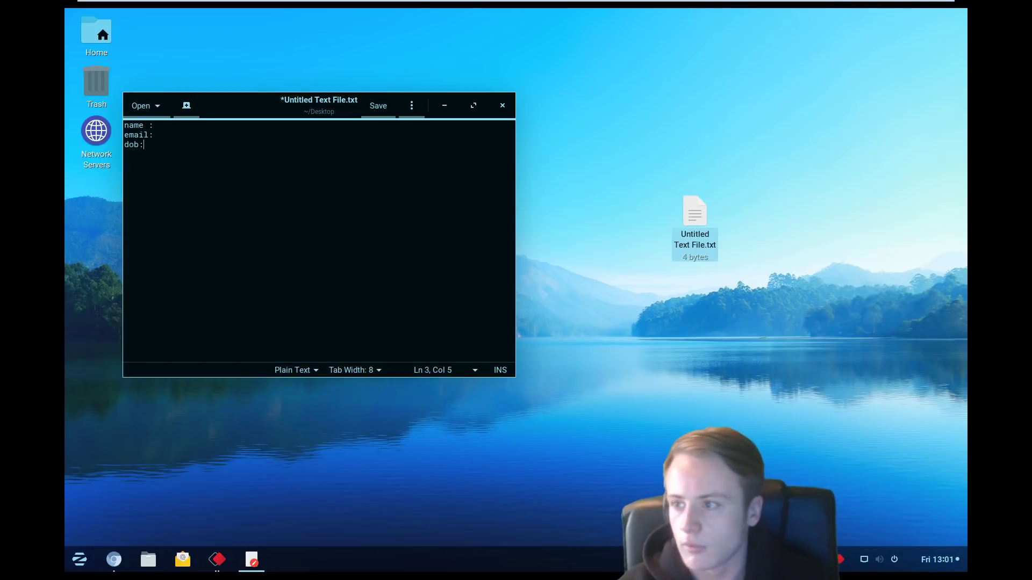
{"action": "type", "text": "contact: issue :"}
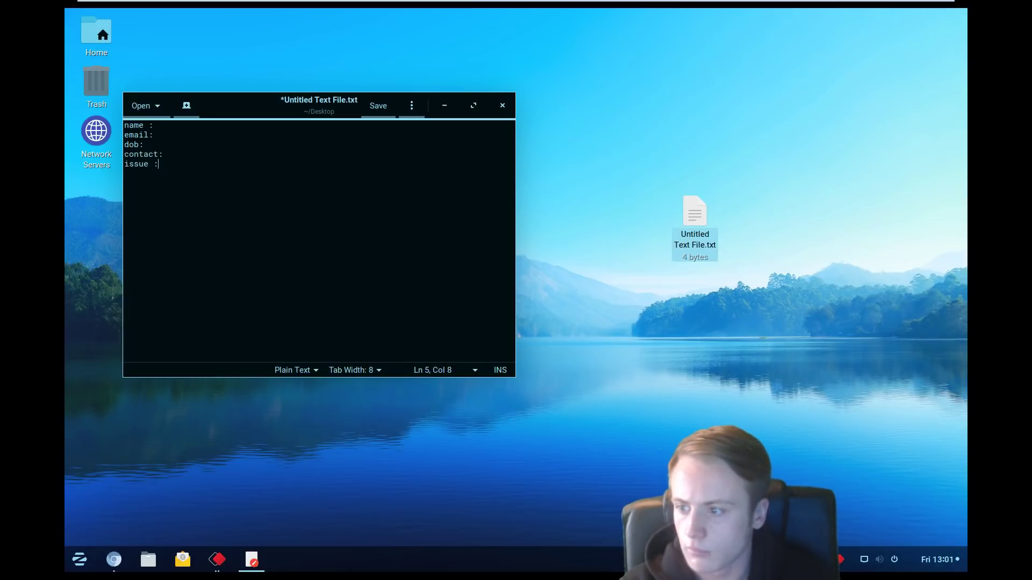
Step: Fill in the customer's name, e-mail, date of birth and contact number
{"action": "left_click", "coordinate": [200, 126]}
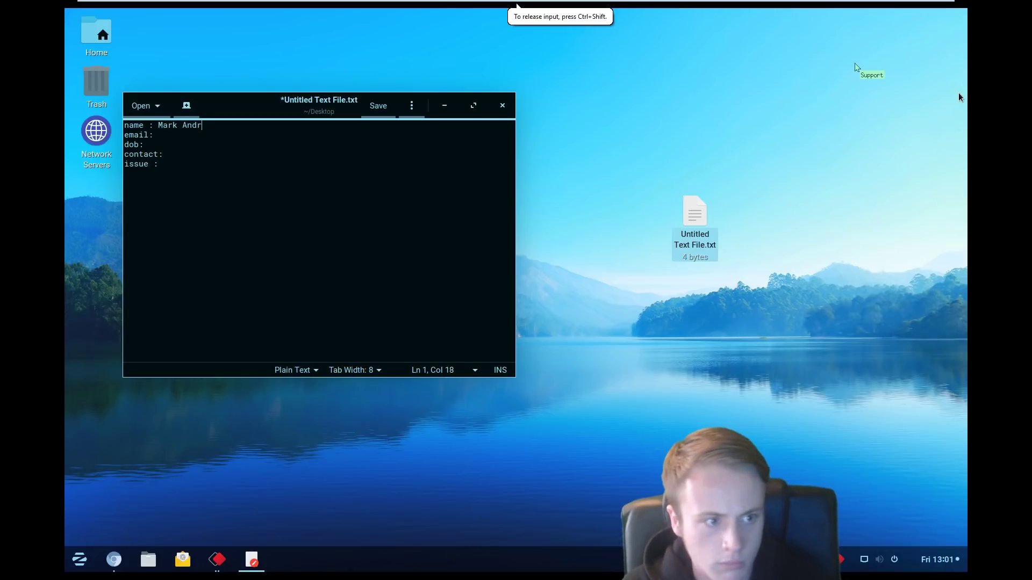
{"action": "key", "text": "Down"}
{"action": "key", "text": "Down"}
{"action": "type", "text": "19/01/1980"}
{"action": "key", "text": "Down"}
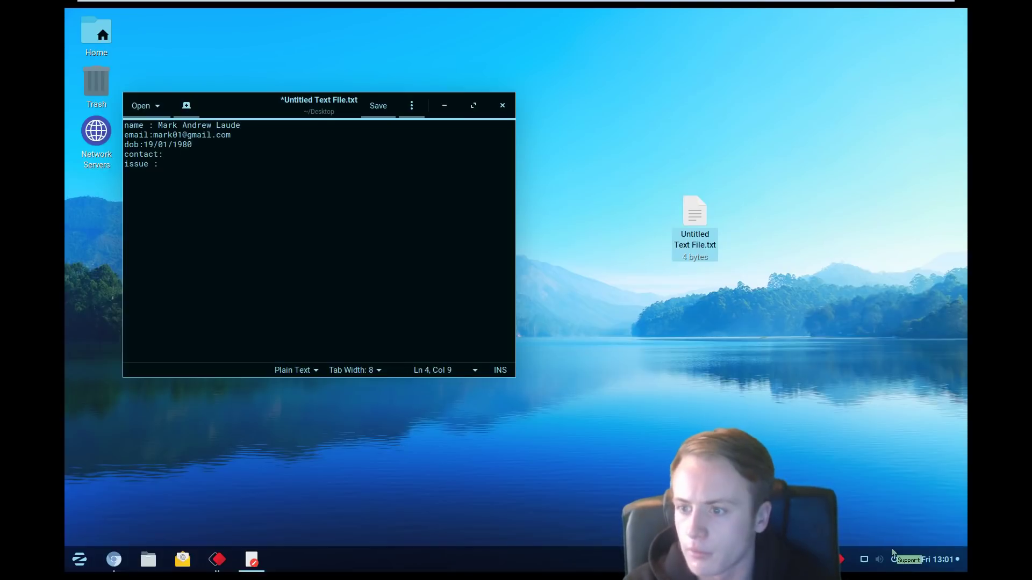
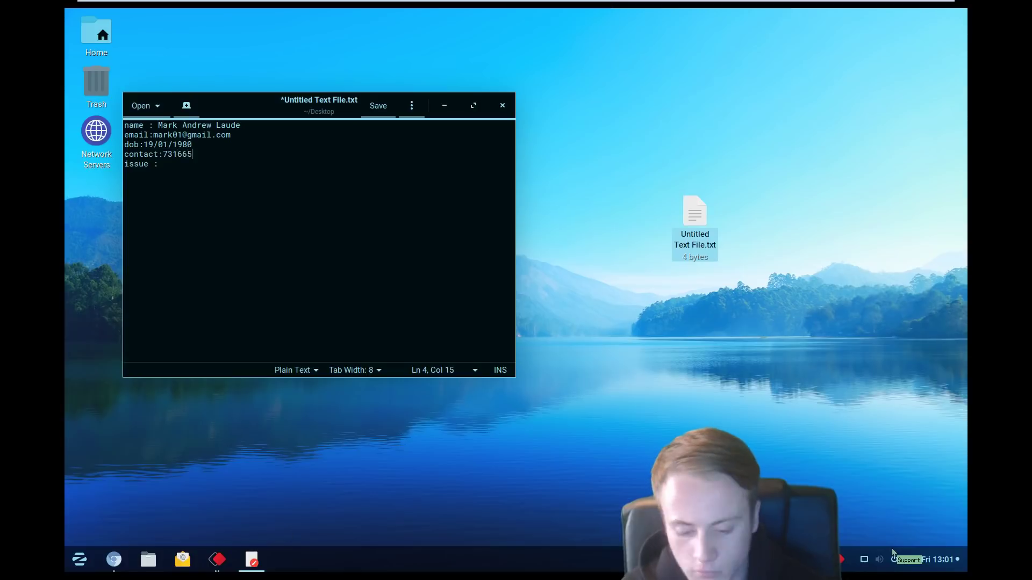
Step: Describe the issue as 'slow computer and strange alerts'
{"action": "key", "text": "Down"}
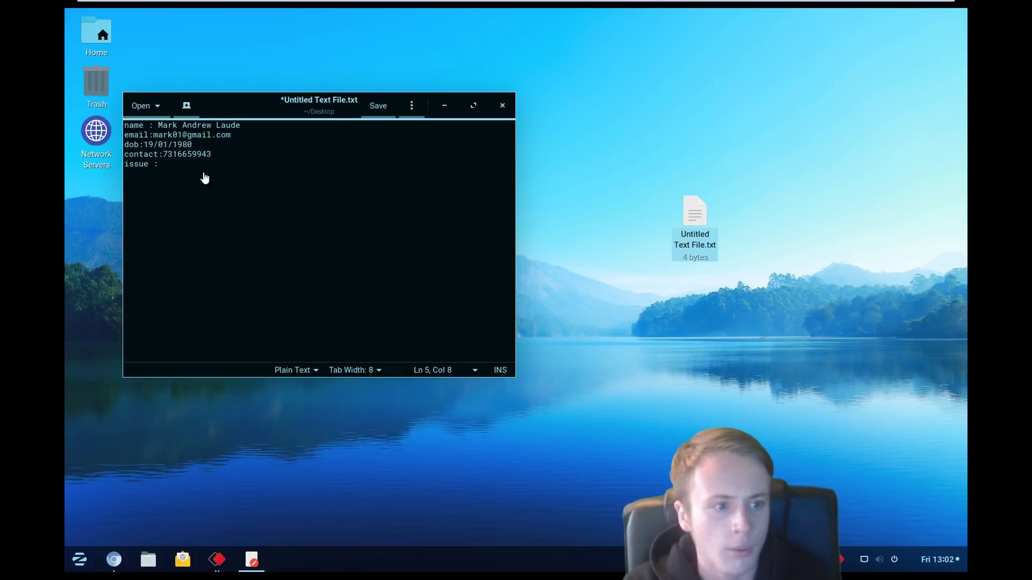
{"action": "type", "text": "slow computer and alerts"}
{"action": "type", "text": "strange alerts"}
{"action": "left_click", "coordinate": [337, 164]}
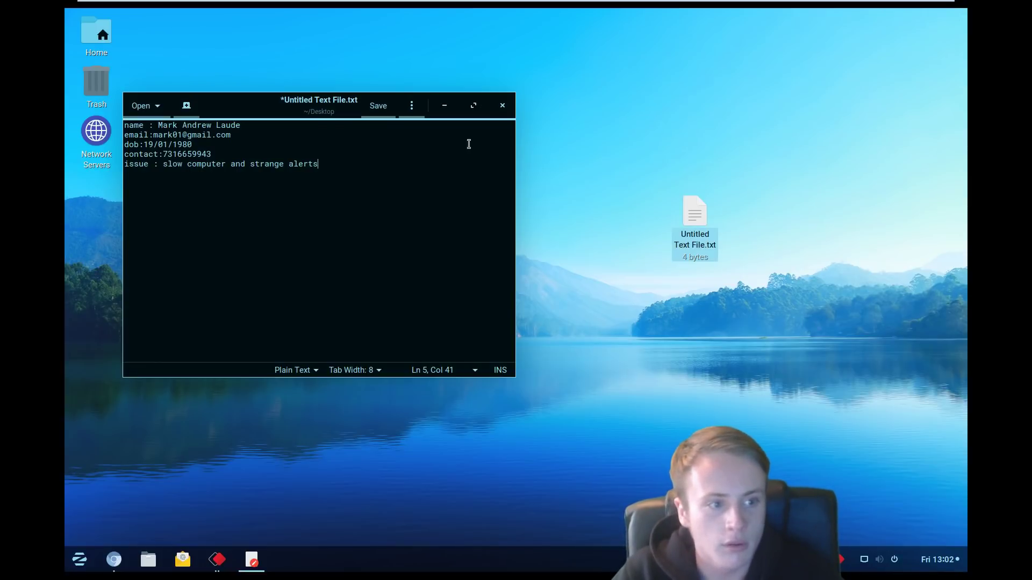
Step: Minimize the text editor and launch a terminal with Ctrl+Alt+T
{"action": "left_click", "coordinate": [448, 101]}
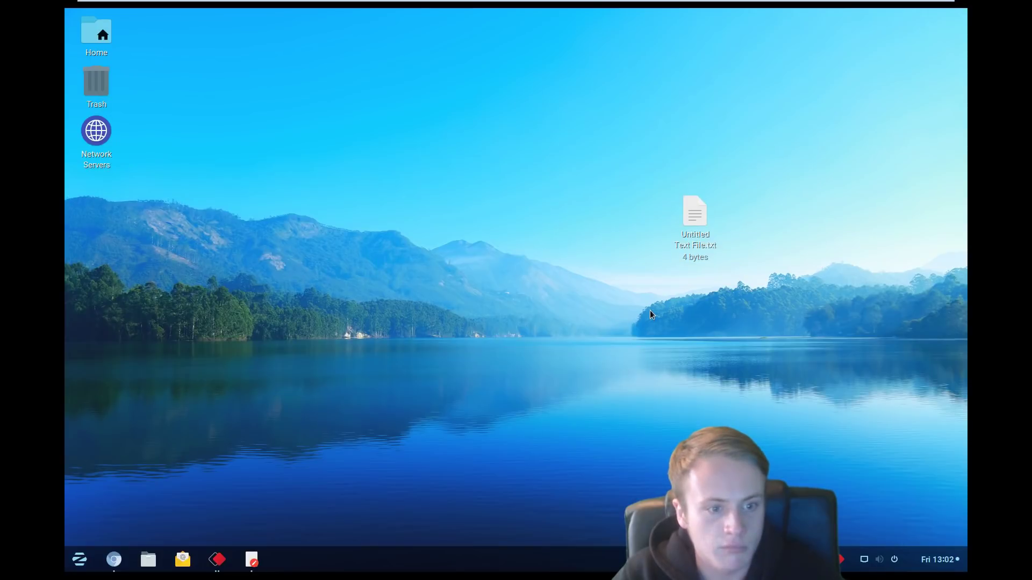
{"action": "type", "text": "r"}
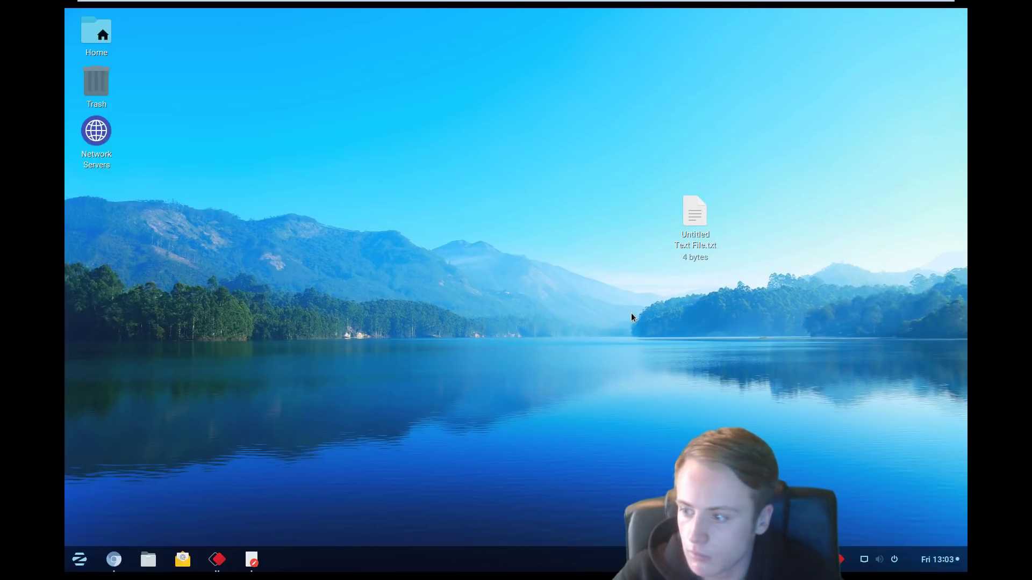
{"action": "key", "text": "ctrl+alt+t"}
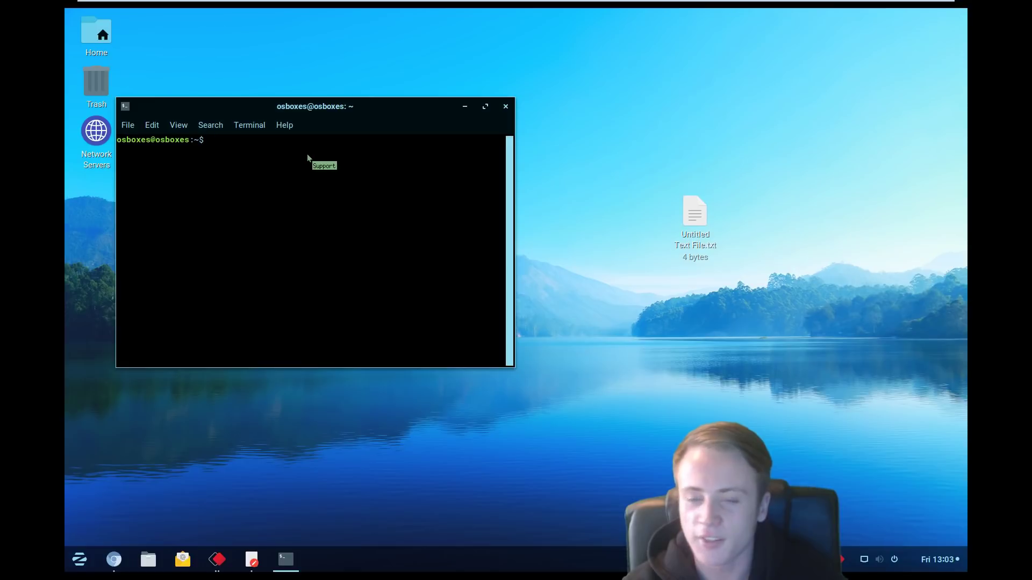
Step: Run netstat, select the four ESTABLISHED tcp rows, and scroll through the socket listing
{"action": "type", "text": "netstat"}
{"action": "key", "text": "Return"}
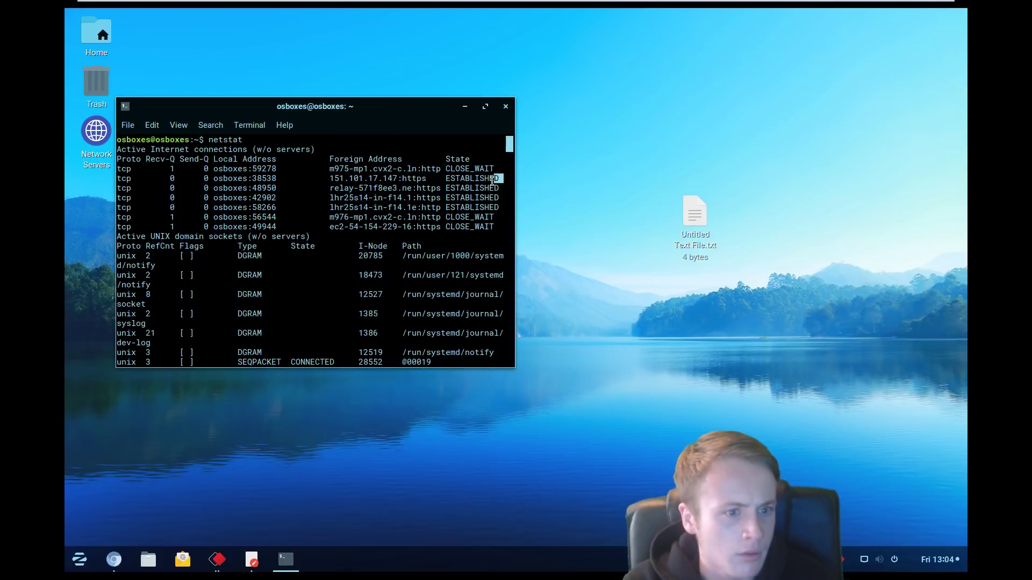
{"action": "left_click_drag", "start_coordinate": [502, 180], "coordinate": [477, 200]}
{"action": "left_click", "coordinate": [508, 202]}
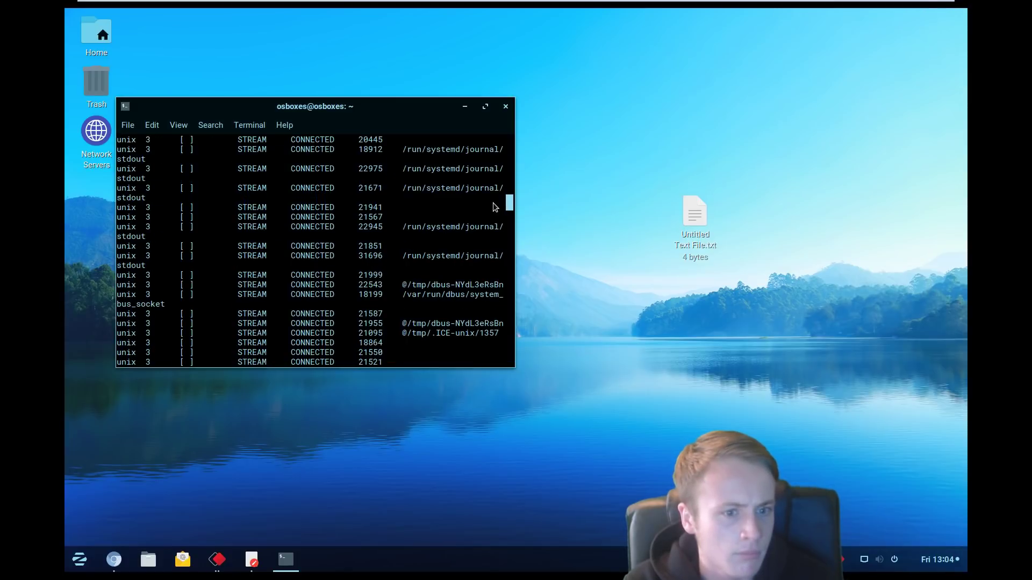
{"action": "left_click_drag", "start_coordinate": [511, 201], "coordinate": [505, 133]}
{"action": "left_click", "coordinate": [503, 200]}
{"action": "left_click_drag", "start_coordinate": [501, 209], "coordinate": [116, 179]}
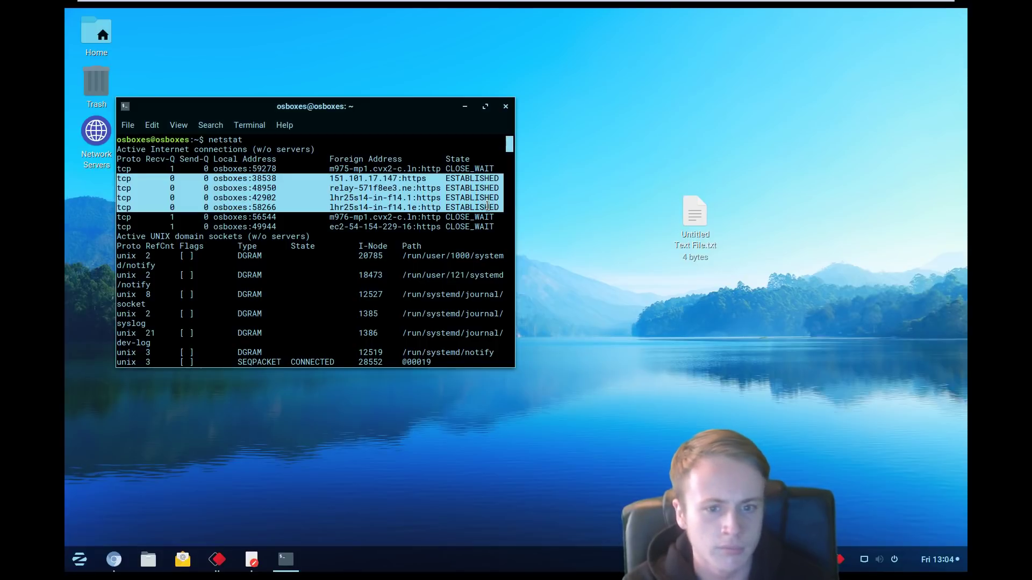
{"action": "scroll", "coordinate": [509, 144], "scroll_direction": "down", "scroll_amount": 5}
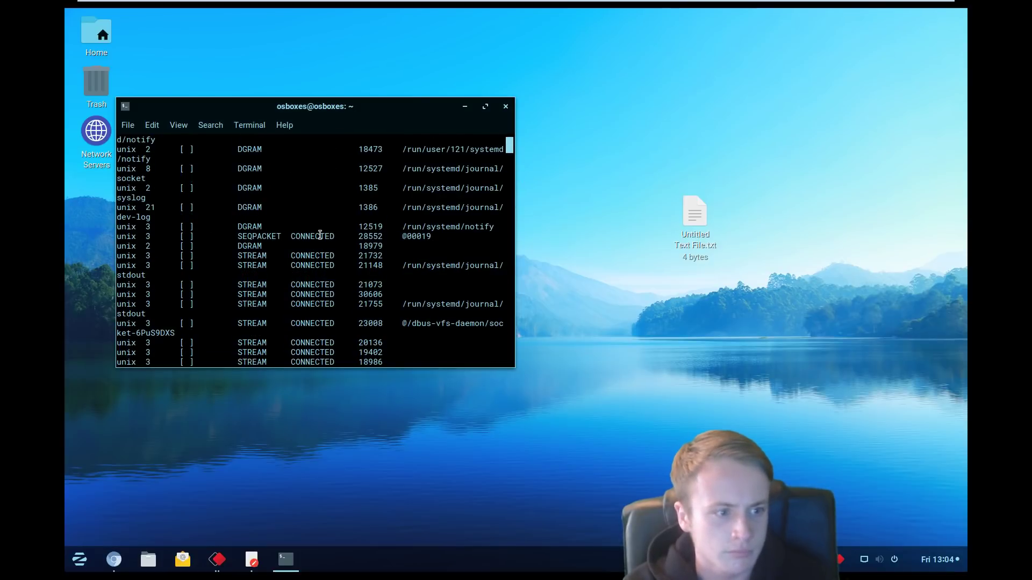
{"action": "left_click_drag", "start_coordinate": [512, 152], "coordinate": [529, 247]}
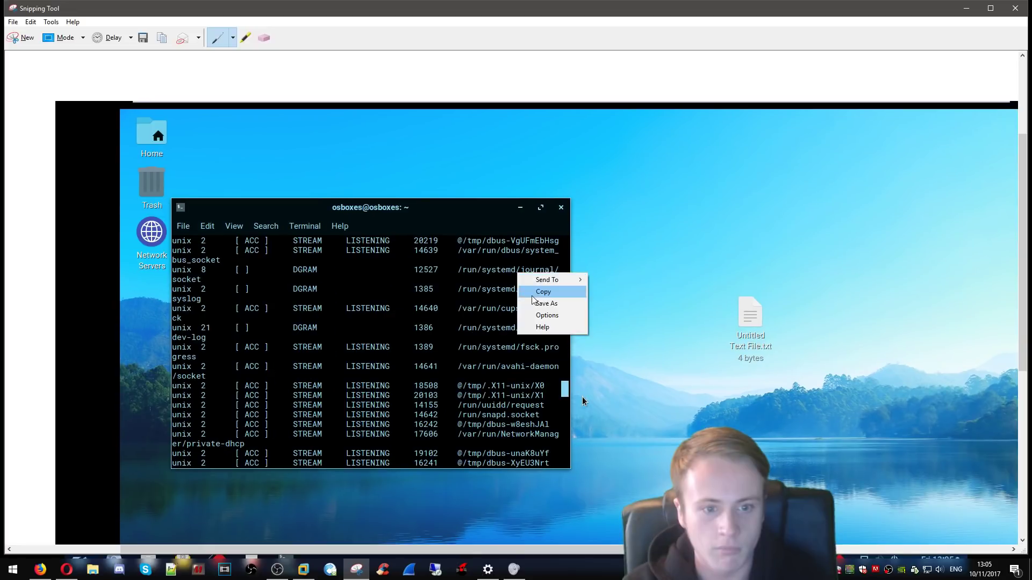
Step: Select the block of LISTENING unix socket rows, then minimize the terminal
{"action": "left_click", "coordinate": [532, 296]}
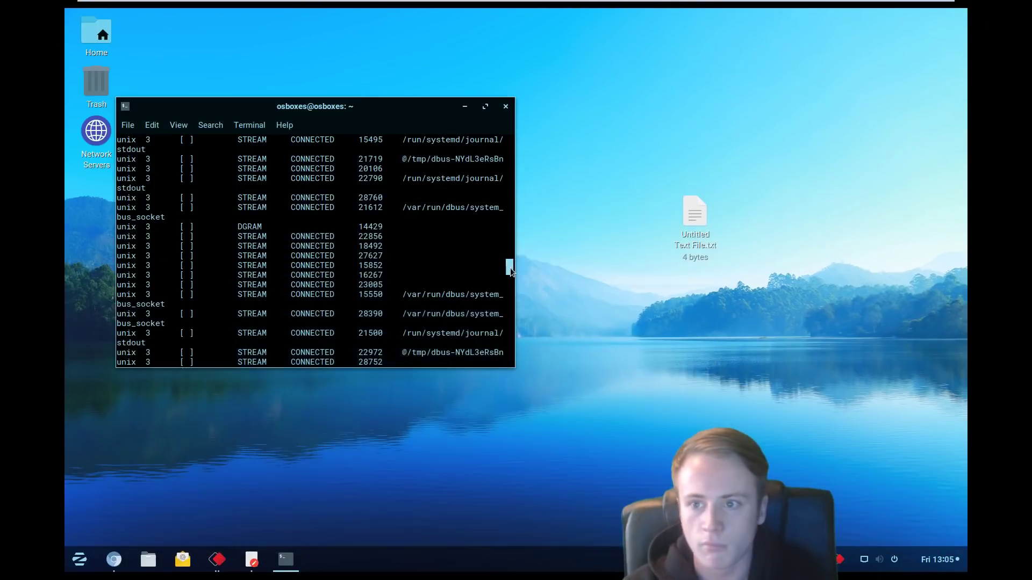
{"action": "left_click_drag", "start_coordinate": [511, 267], "coordinate": [511, 289]}
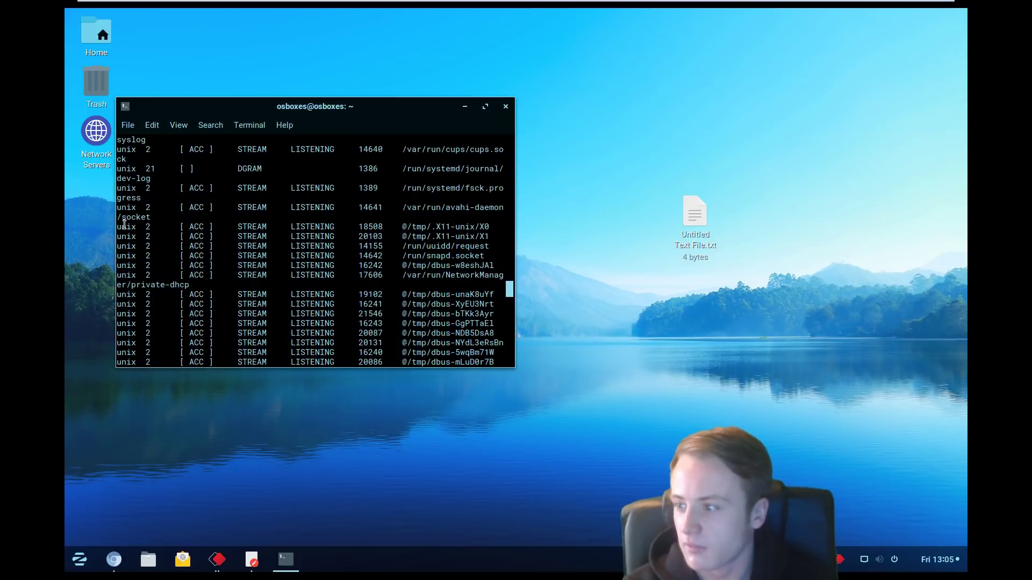
{"action": "left_click_drag", "start_coordinate": [126, 226], "coordinate": [460, 363]}
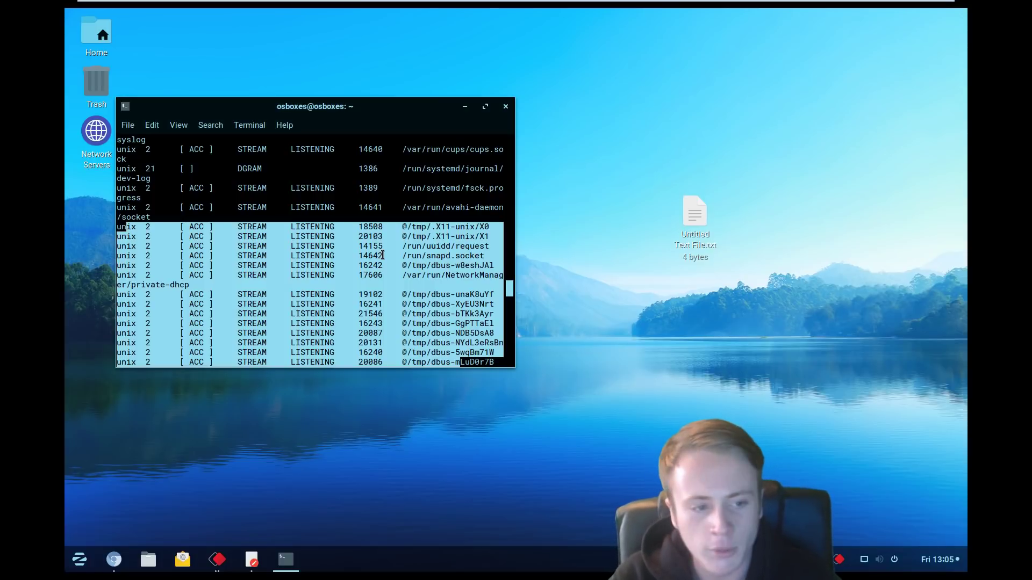
{"action": "left_click_drag", "start_coordinate": [121, 150], "coordinate": [512, 365]}
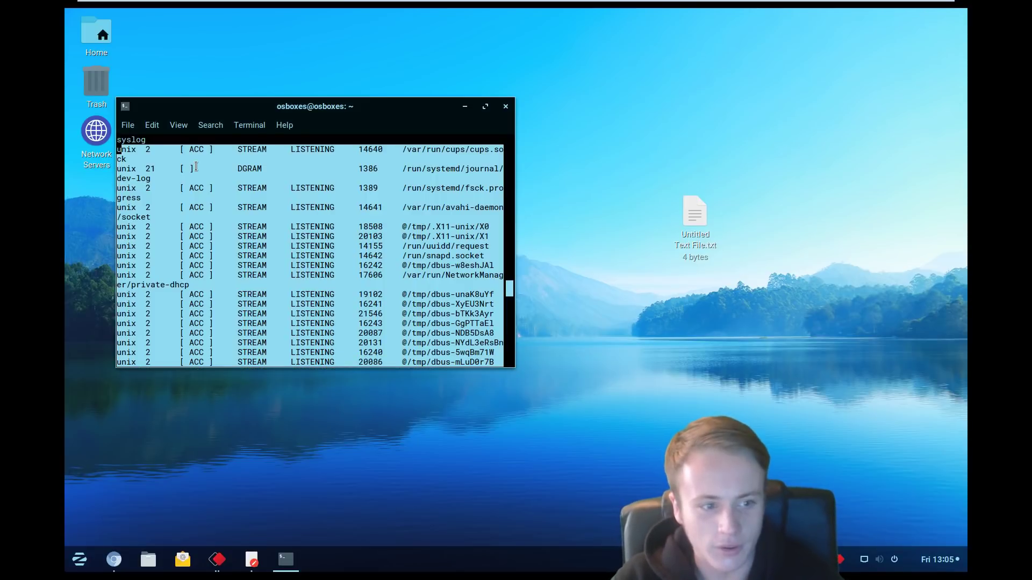
{"action": "left_click", "coordinate": [465, 106]}
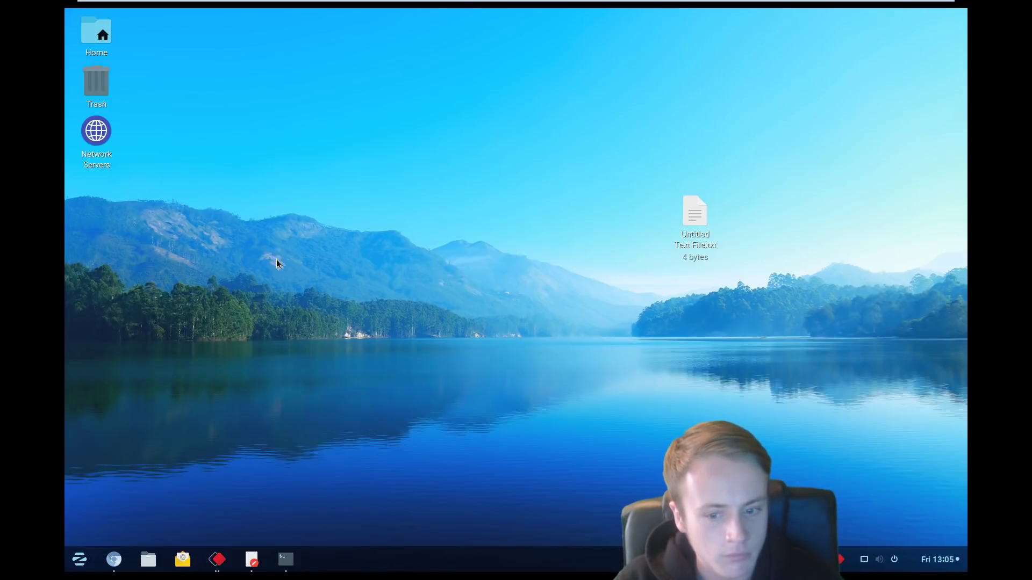
Step: Open and dismiss the Alt+F2 run-command box twice
{"action": "key", "text": "alt+F2"}
{"action": "type", "text": "r"}
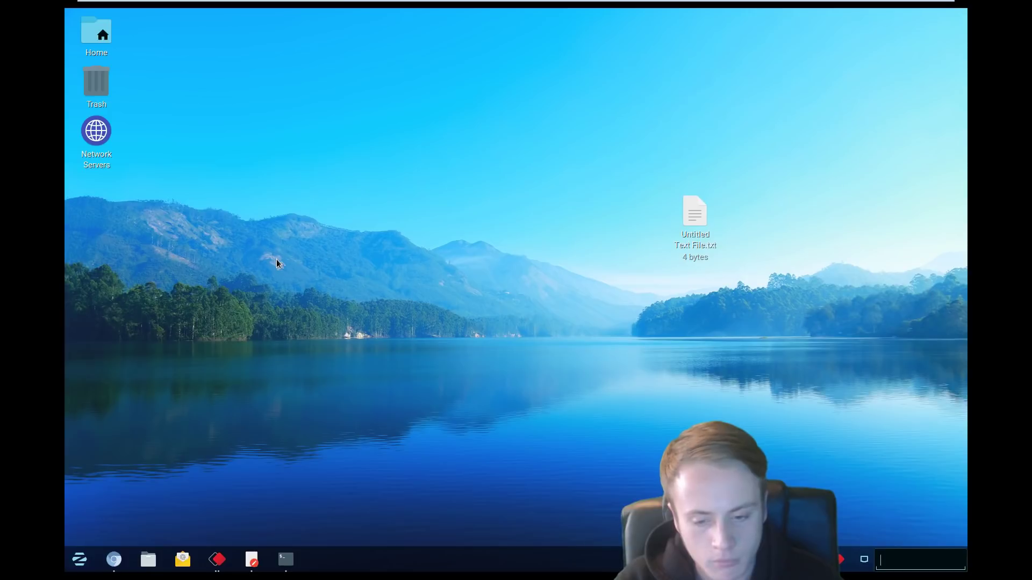
{"action": "key", "text": "Escape"}
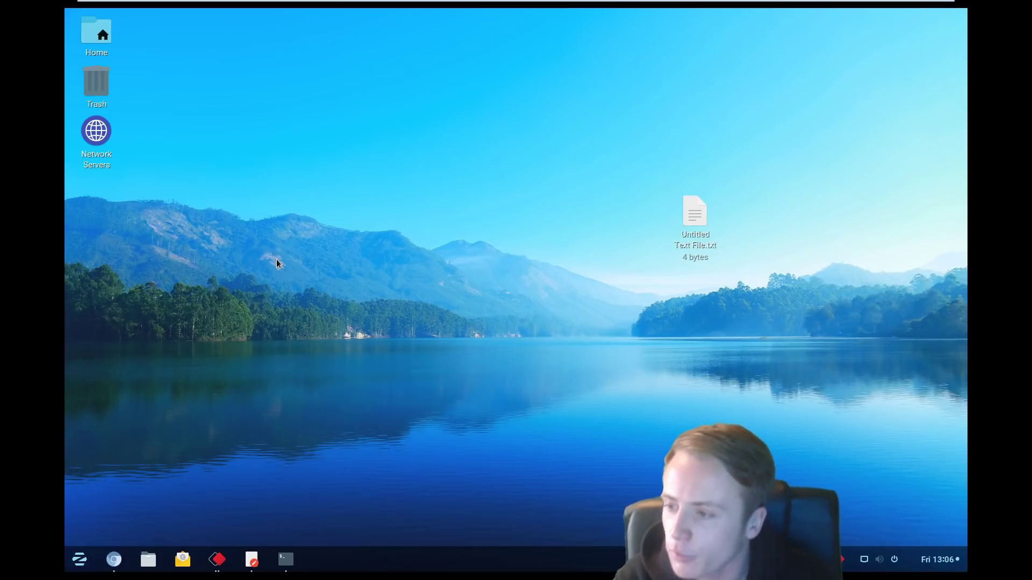
{"action": "key", "text": "alt+F2"}
{"action": "type", "text": "r"}
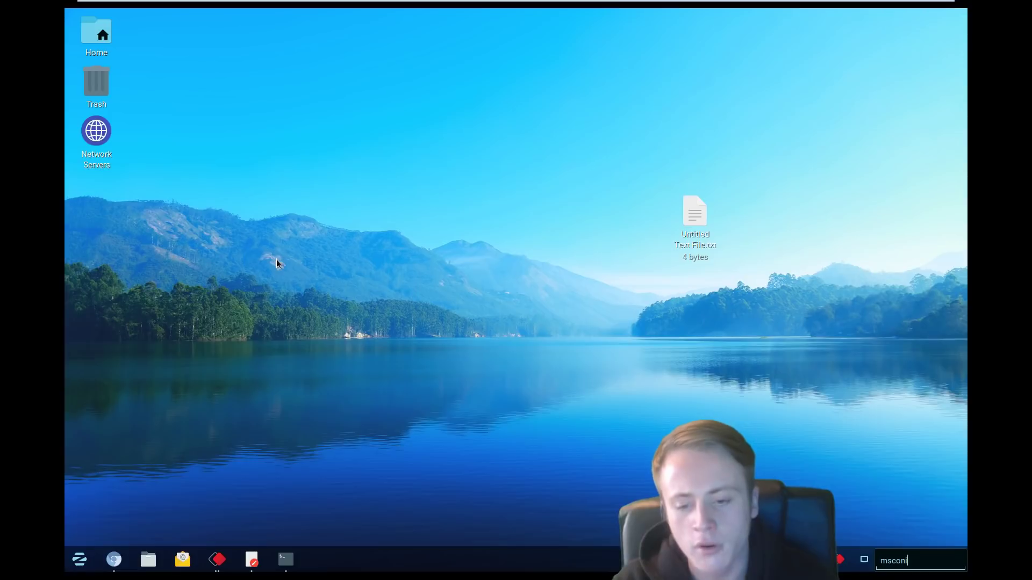
{"action": "key", "text": "Return"}
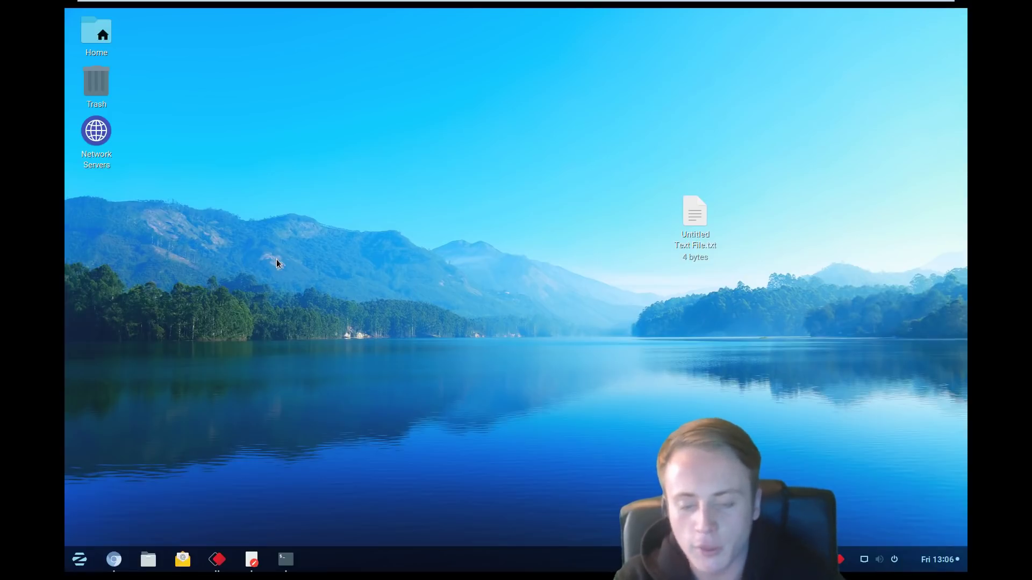
Step: Open a terminal from the desktop menu, search apps for msconfig, then restore the netstat terminal
{"action": "right_click", "coordinate": [462, 273]}
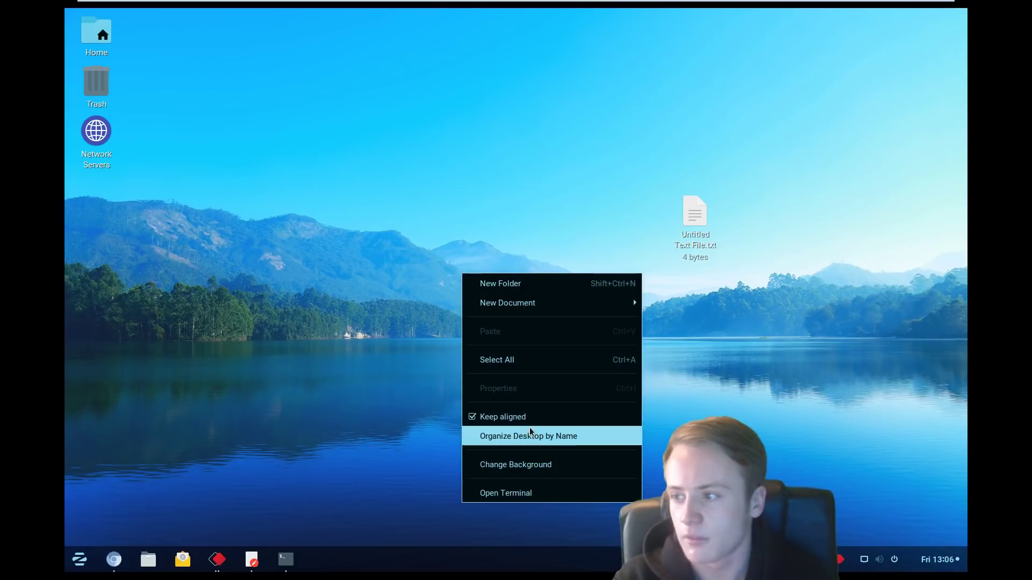
{"action": "left_click", "coordinate": [516, 492]}
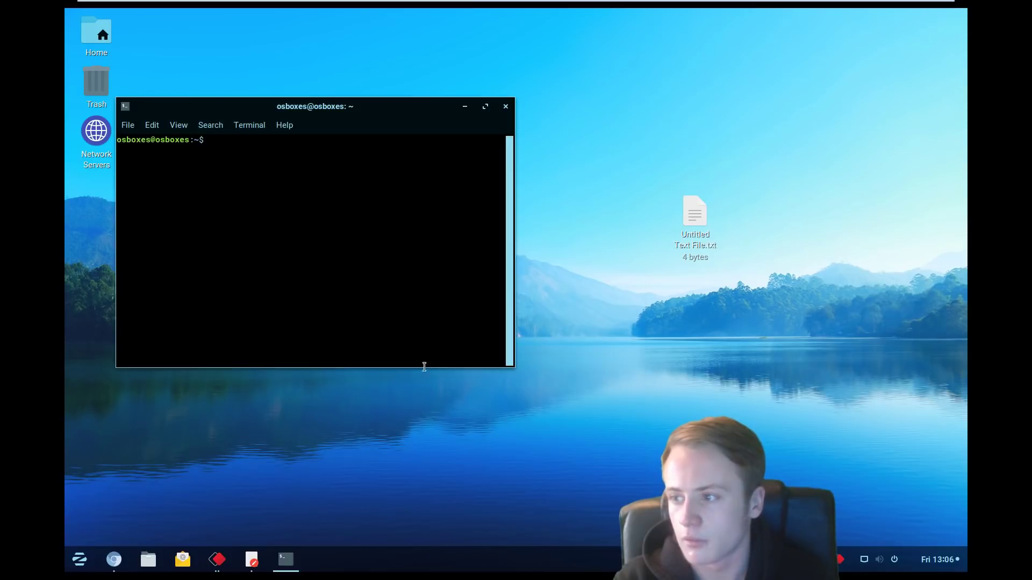
{"action": "left_click", "coordinate": [81, 559]}
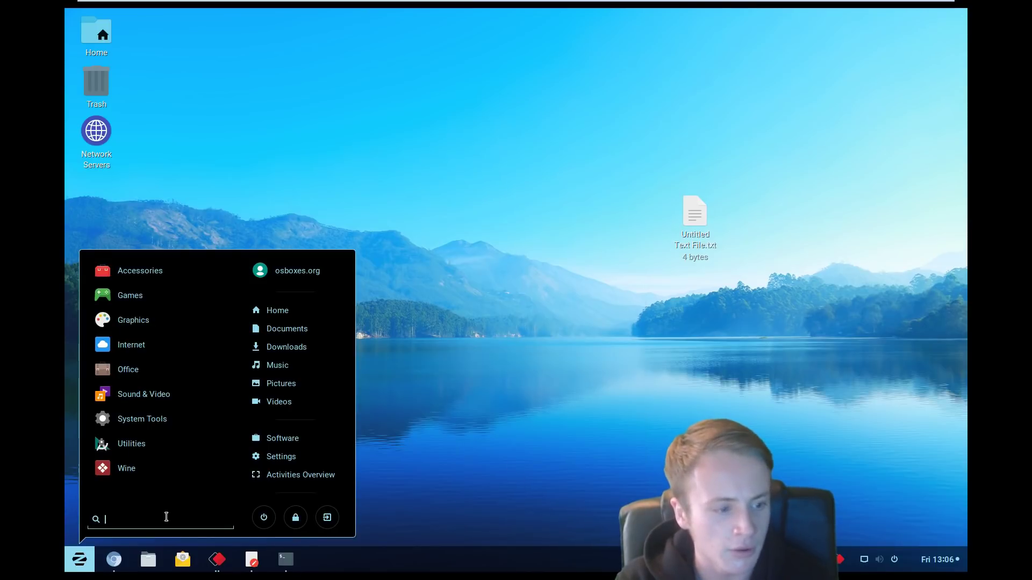
{"action": "type", "text": "msconfig"}
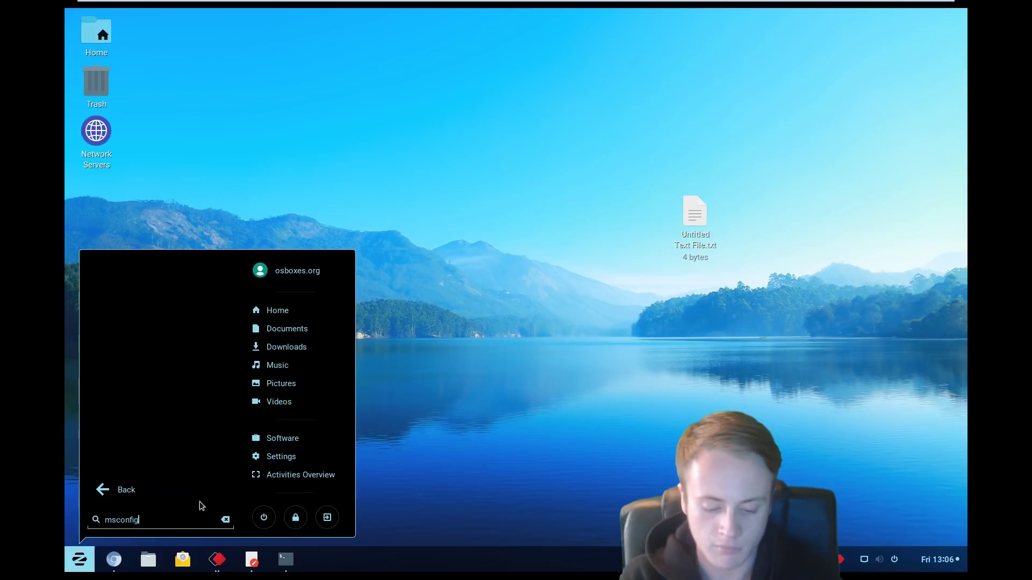
{"action": "left_click", "coordinate": [414, 492]}
{"action": "left_click", "coordinate": [293, 560]}
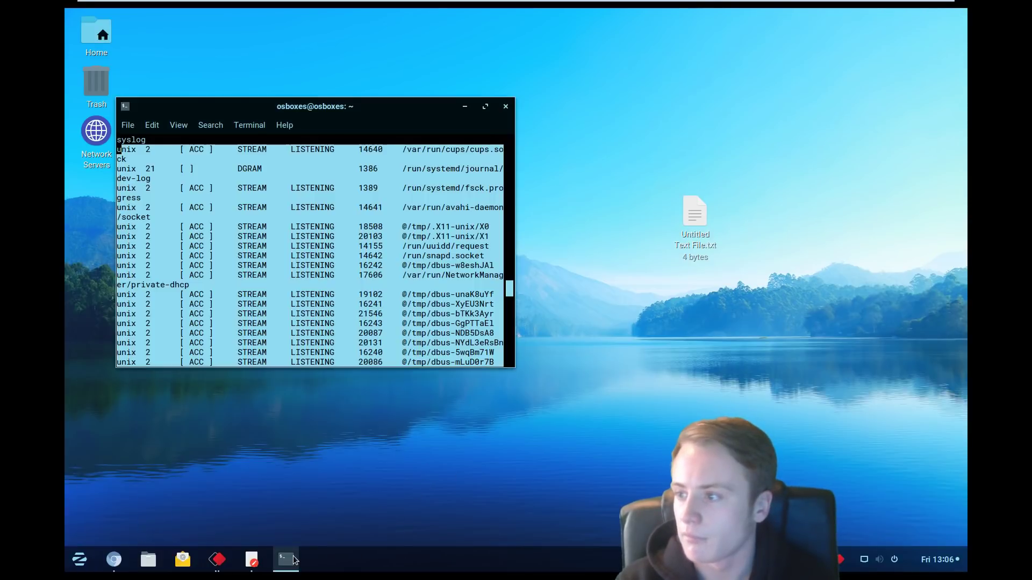
Step: Run 'msconifg' in Terminal, see 'command not found', then close the terminal window
{"action": "left_click_drag", "start_coordinate": [511, 291], "coordinate": [508, 367]}
{"action": "type", "text": "msconi"}
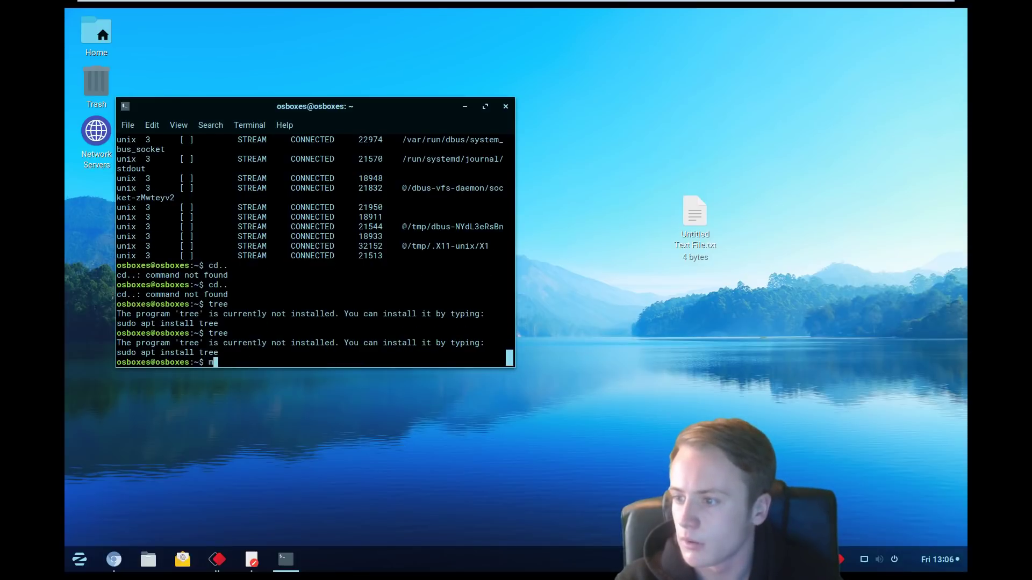
{"action": "type", "text": "fg"}
{"action": "key", "text": "Return"}
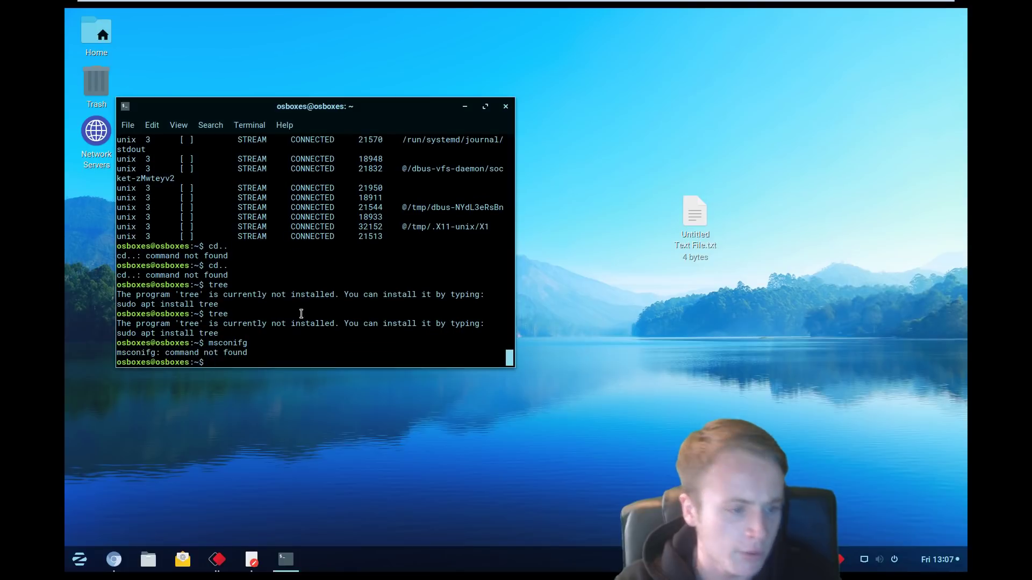
{"action": "left_click", "coordinate": [505, 106]}
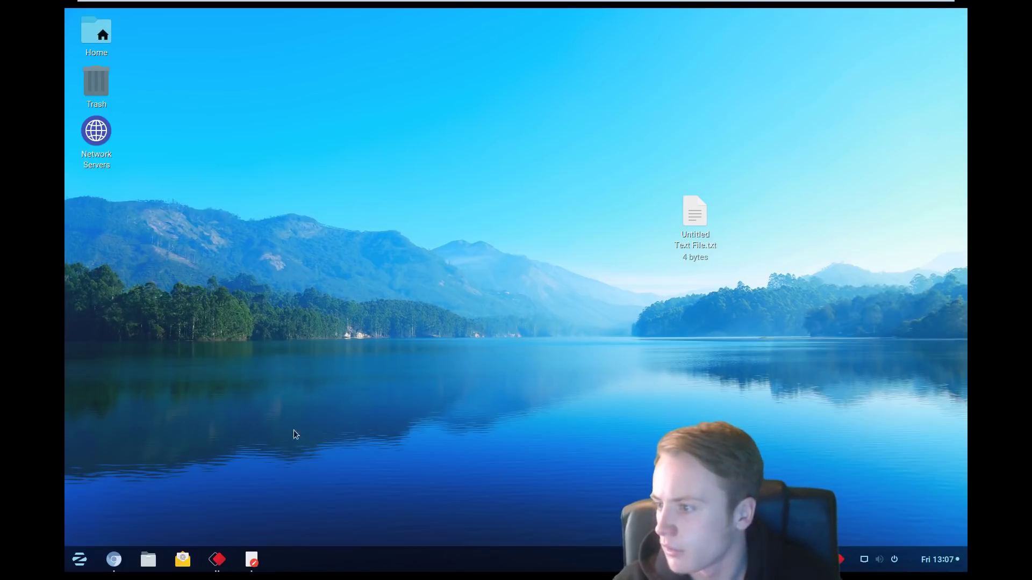
Step: Authenticate into Settings' Firewall Configuration with the account password, confirm it's OFF, then close both windows
{"action": "left_click", "coordinate": [83, 558]}
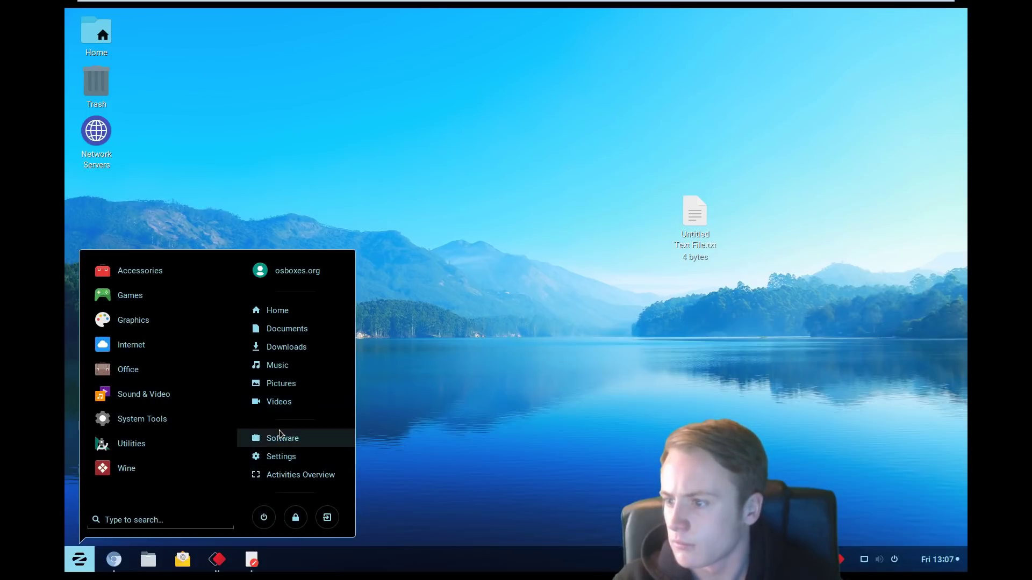
{"action": "left_click", "coordinate": [281, 456]}
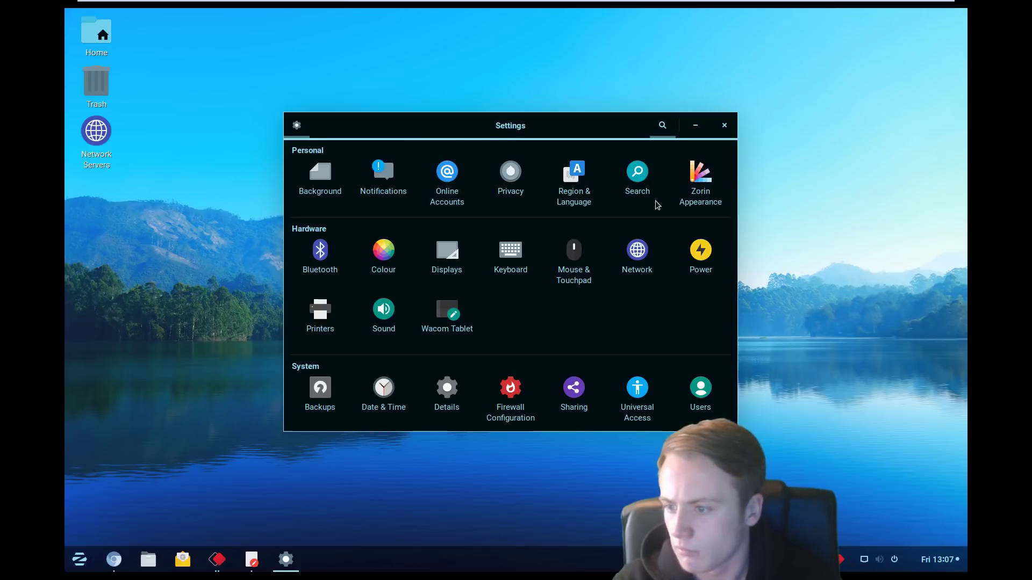
{"action": "left_click", "coordinate": [520, 394]}
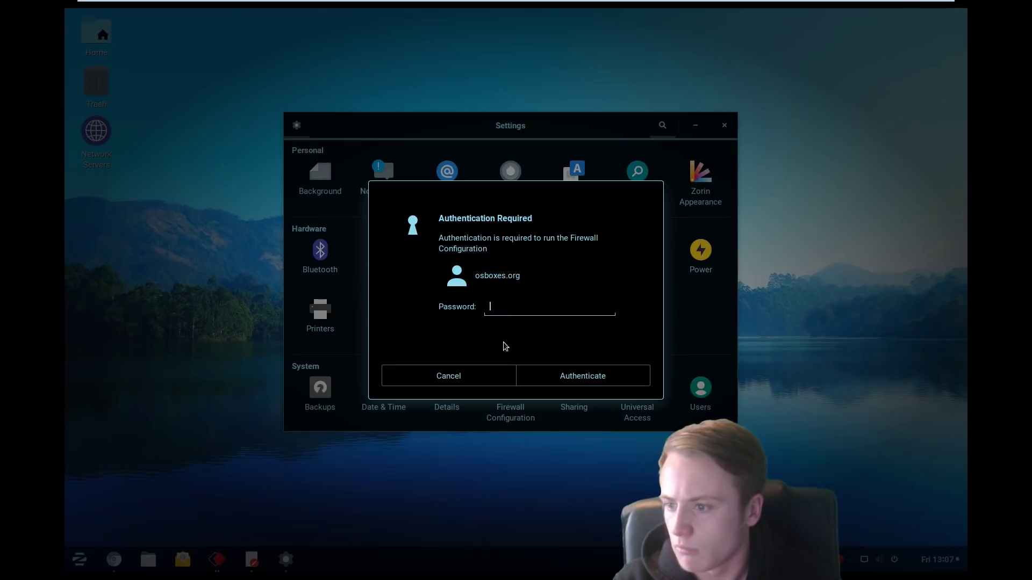
{"action": "type", "text": "osboxes.org"}
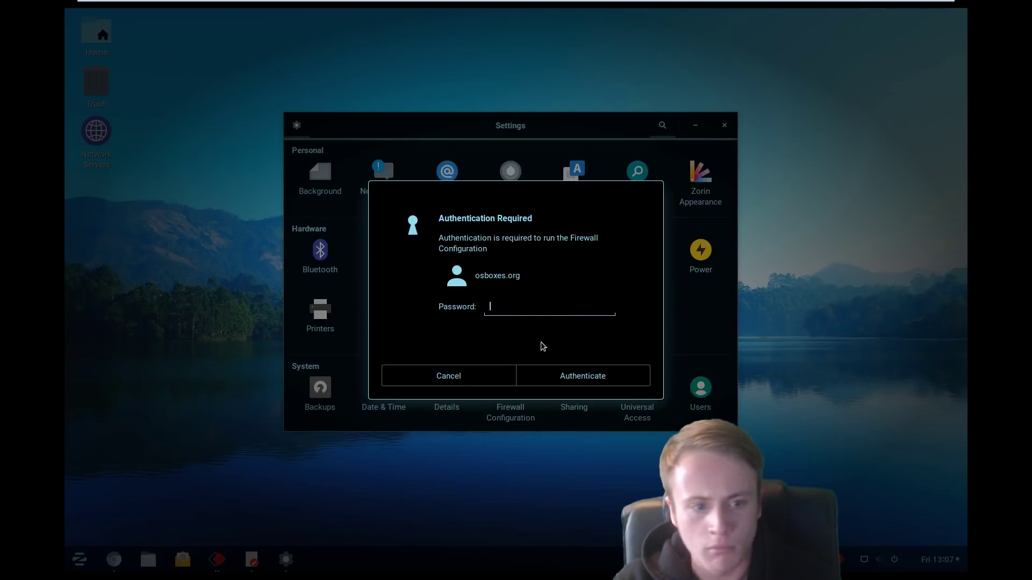
{"action": "key", "text": "Return"}
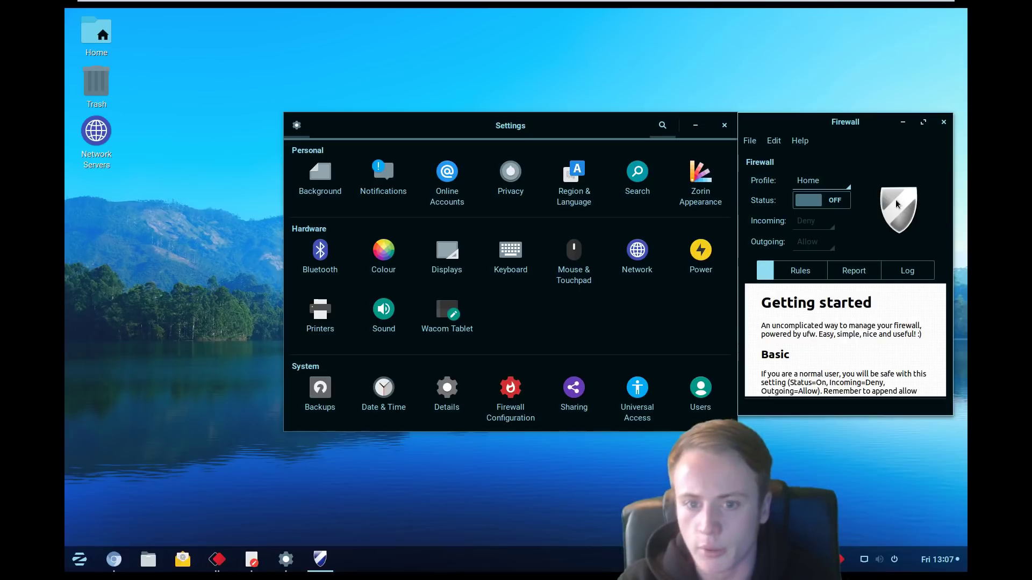
{"action": "left_click", "coordinate": [943, 122]}
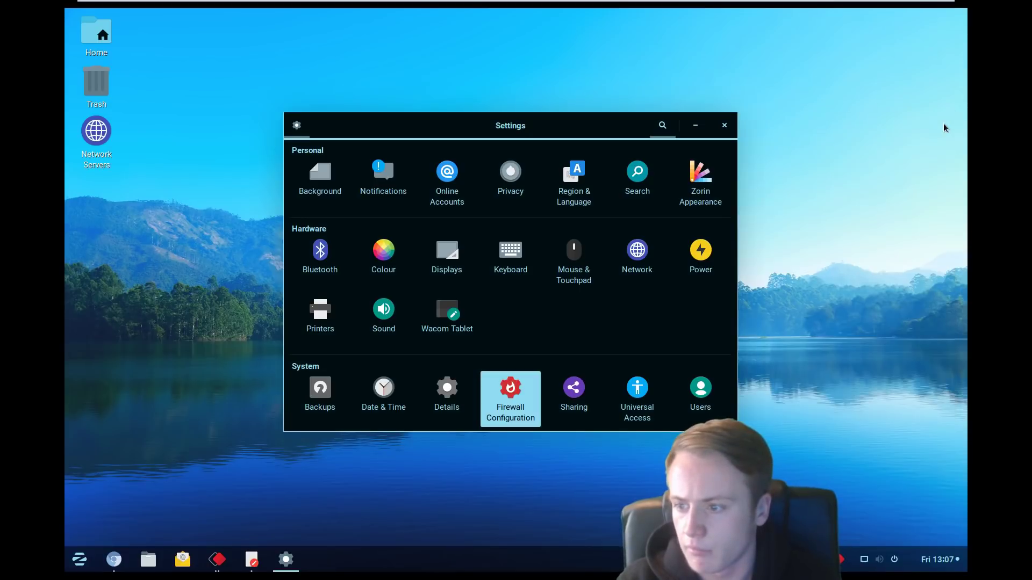
{"action": "left_click", "coordinate": [725, 126]}
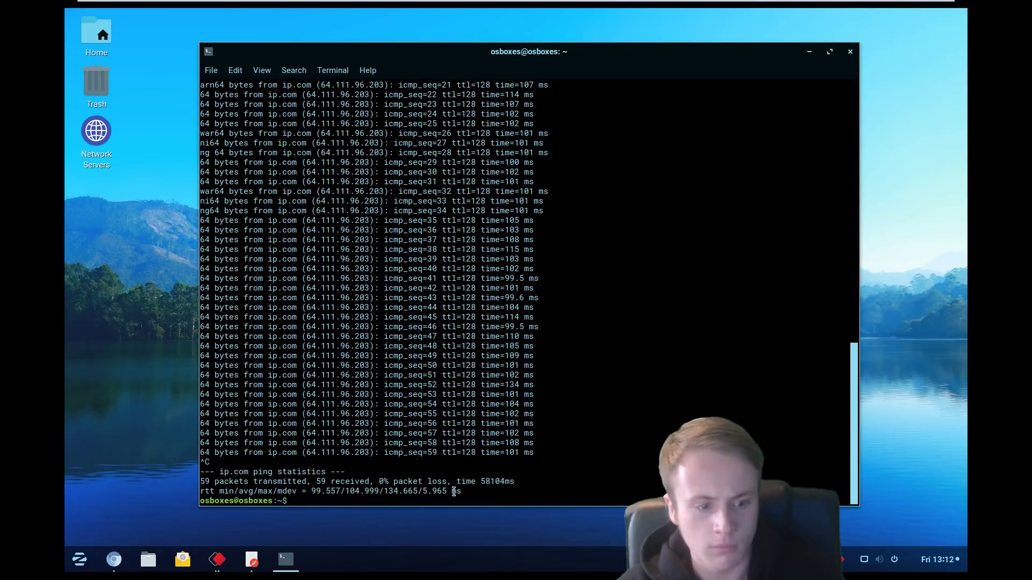
Step: Highlight the ping packet statistics line, then scroll up and select '210 sleeping' in top's Tasks line
{"action": "left_click_drag", "start_coordinate": [307, 477], "coordinate": [484, 490]}
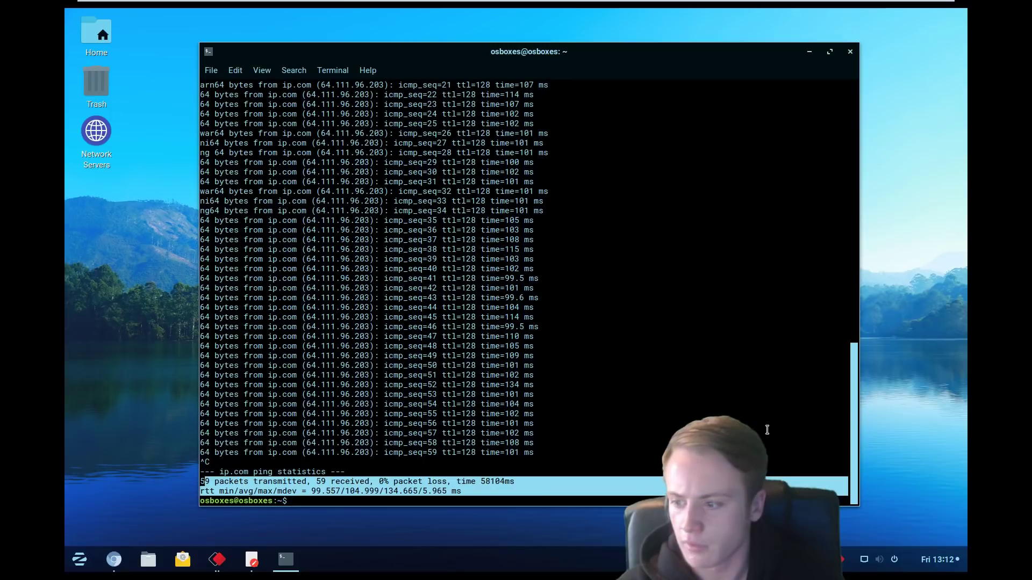
{"action": "left_click_drag", "start_coordinate": [851, 398], "coordinate": [841, 216]}
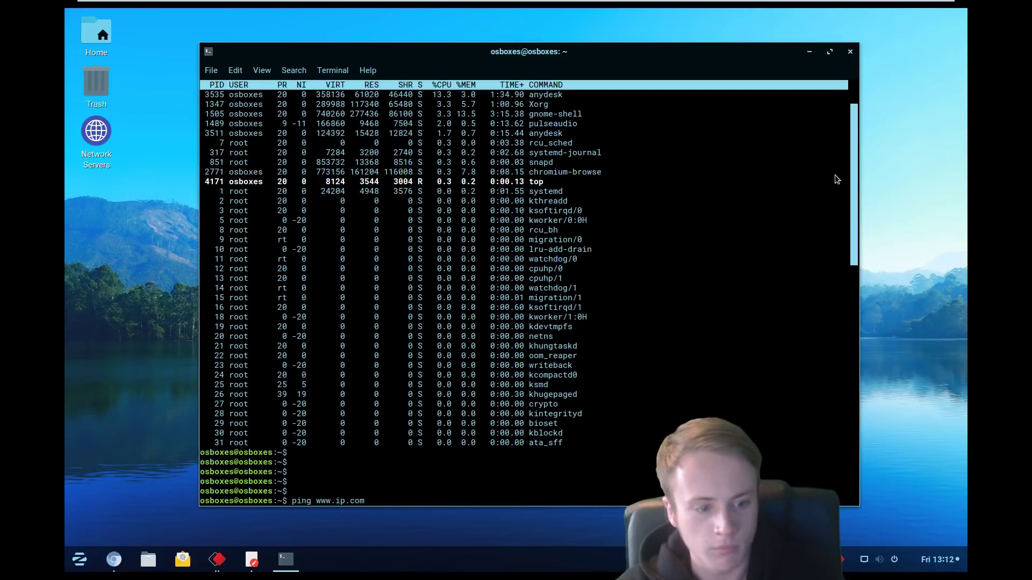
{"action": "scroll", "coordinate": [834, 161], "scroll_direction": "up", "scroll_amount": 2}
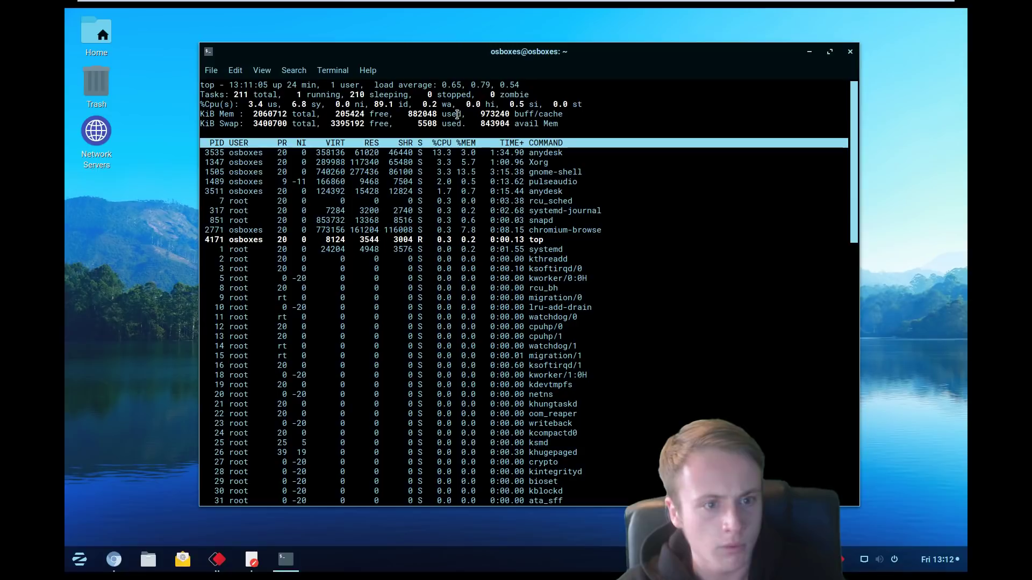
{"action": "left_click_drag", "start_coordinate": [352, 96], "coordinate": [410, 96]}
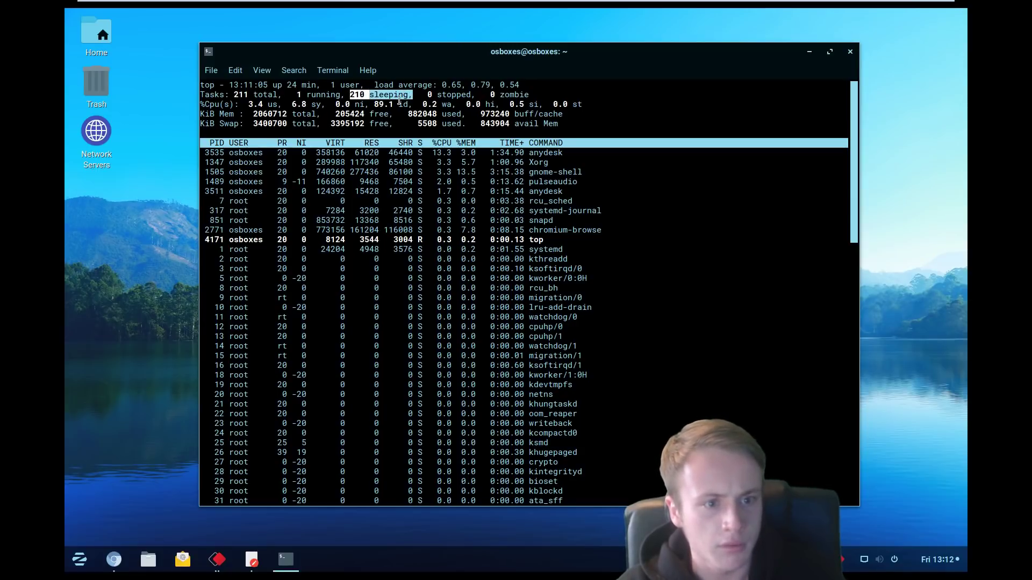